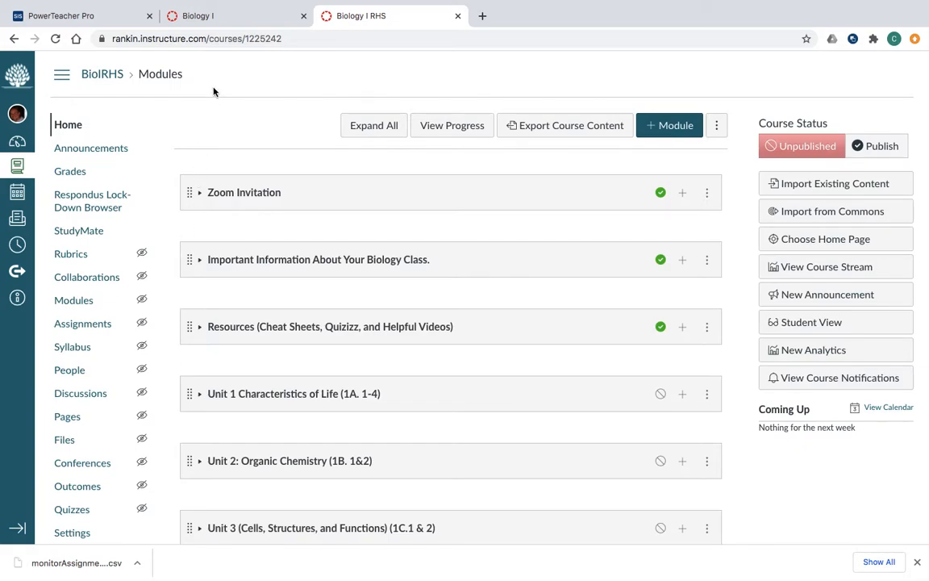
# Step: Close the PowerTeacher Pro page, search the BioIRHS course's assignments for "new" and open the New Quizzes Link quiz
pyautogui.click(150, 16)
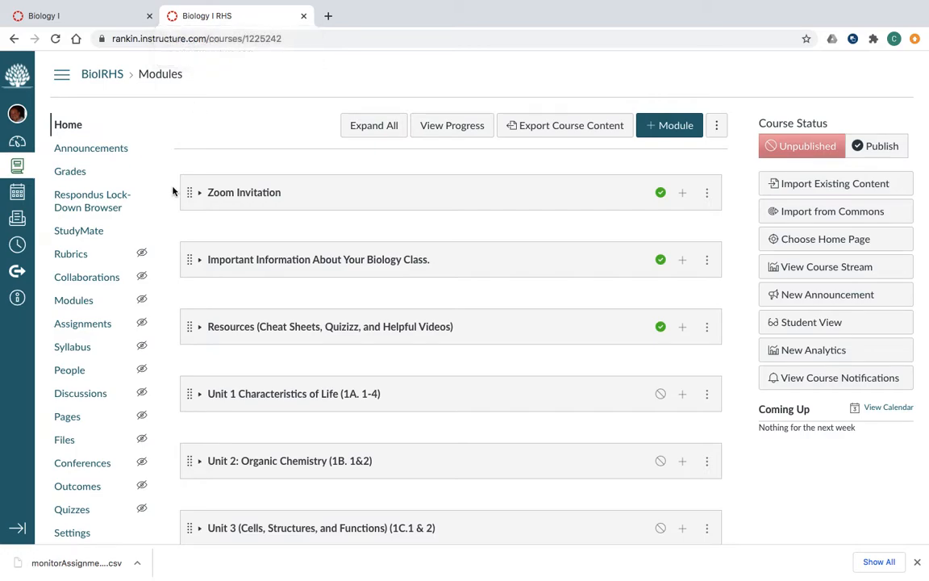
pyautogui.click(95, 329)
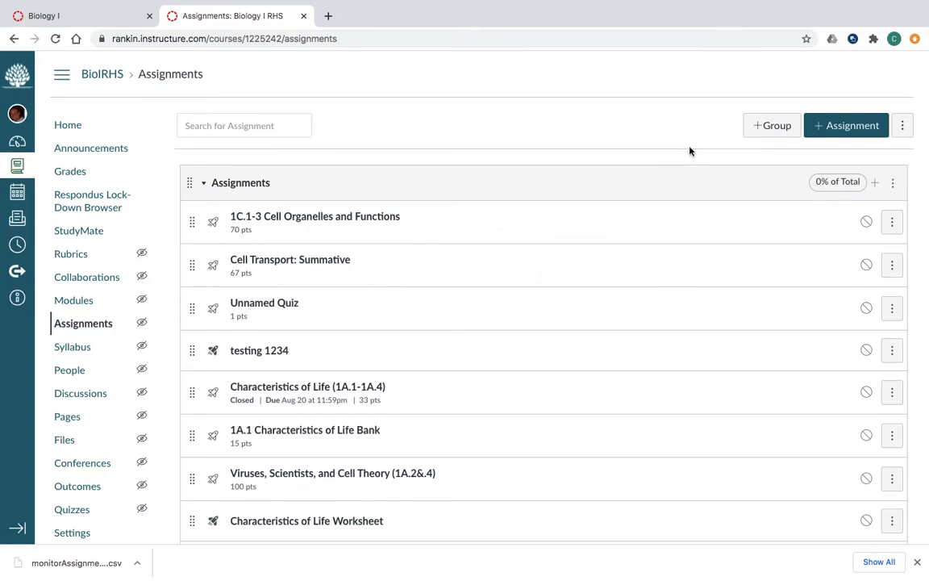
pyautogui.click(903, 127)
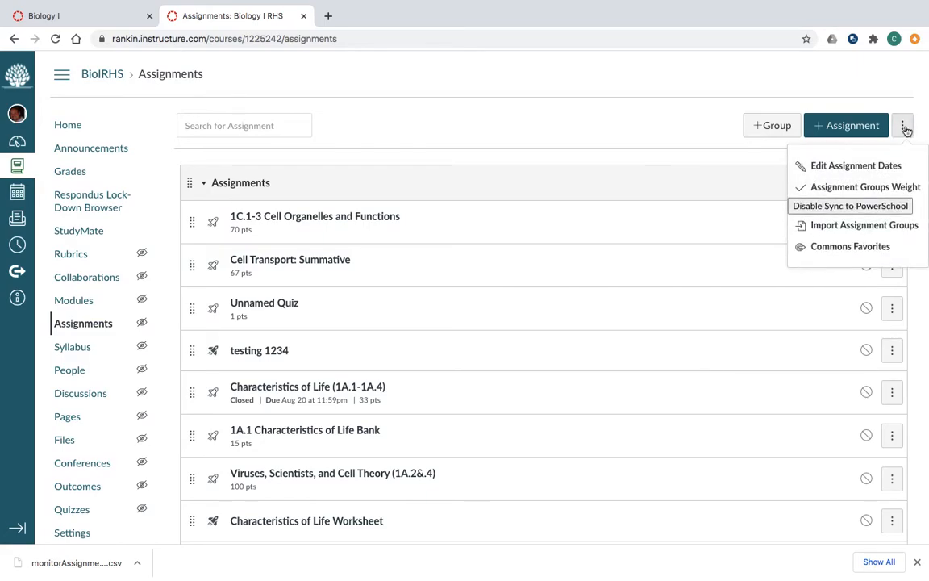
pyautogui.click(874, 83)
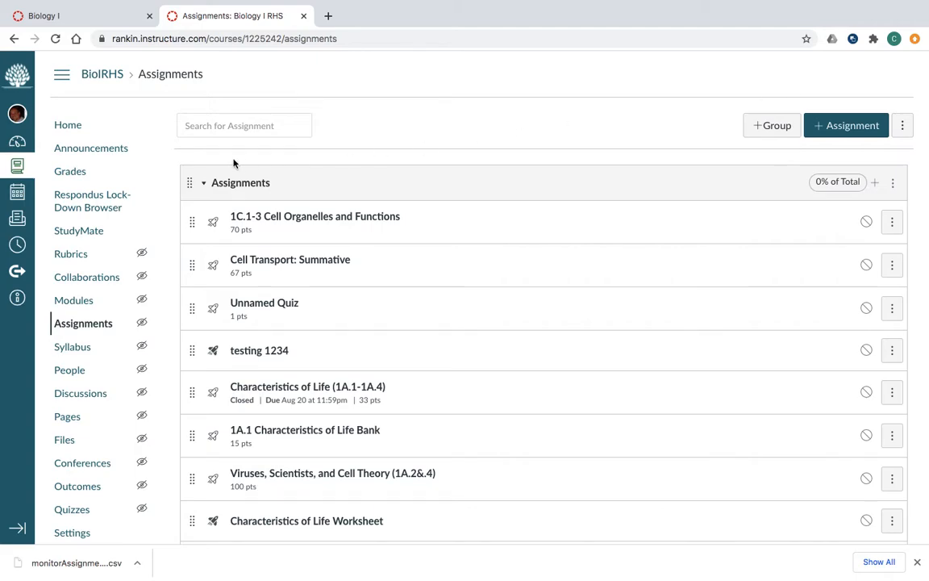
pyautogui.click(239, 125)
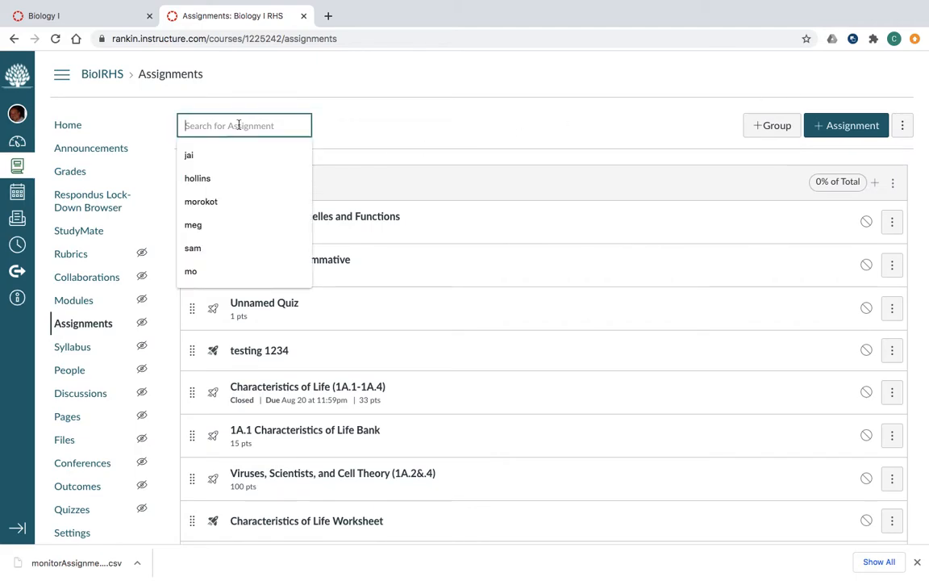
pyautogui.write('new')
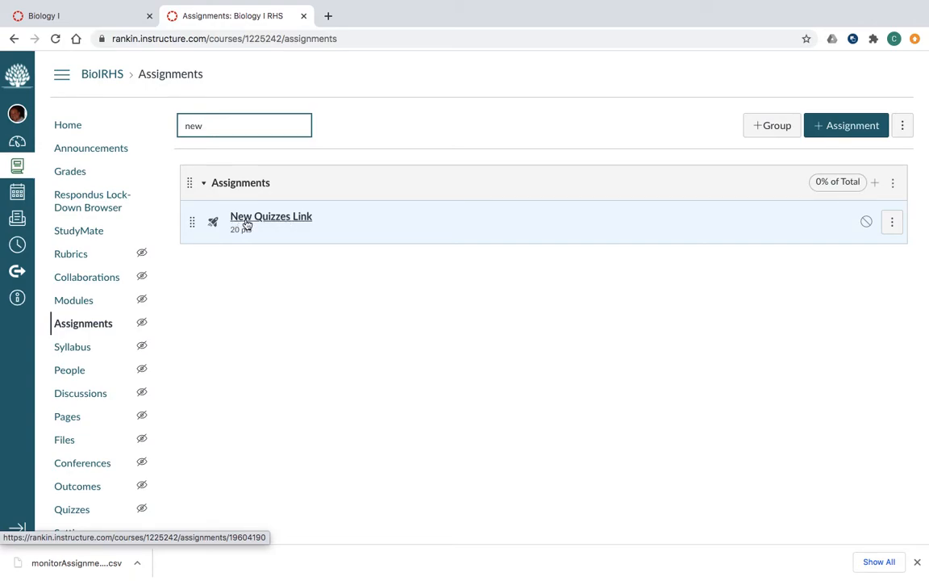
pyautogui.click(247, 224)
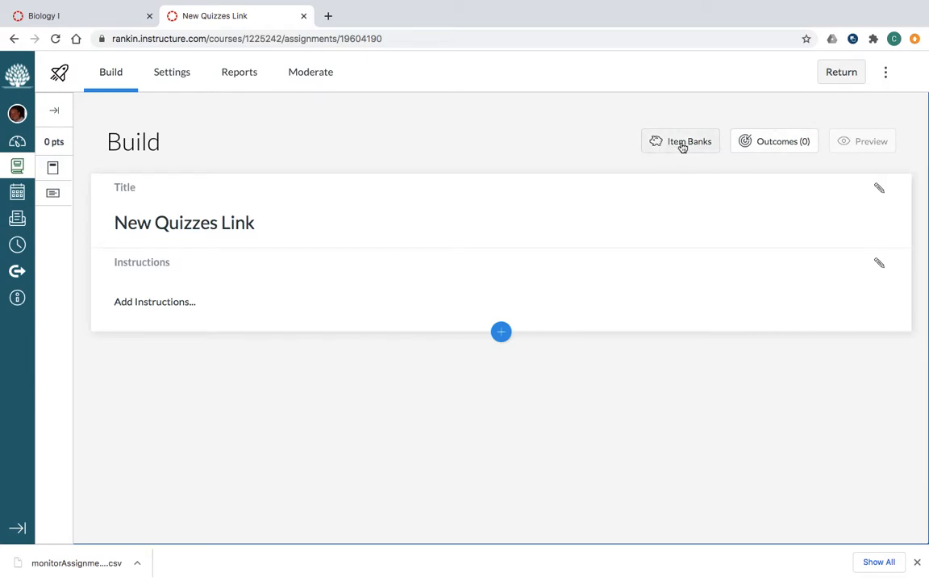
# Step: Open the item bank management for New Quizzes and review the list of existing banks
pyautogui.click(887, 76)
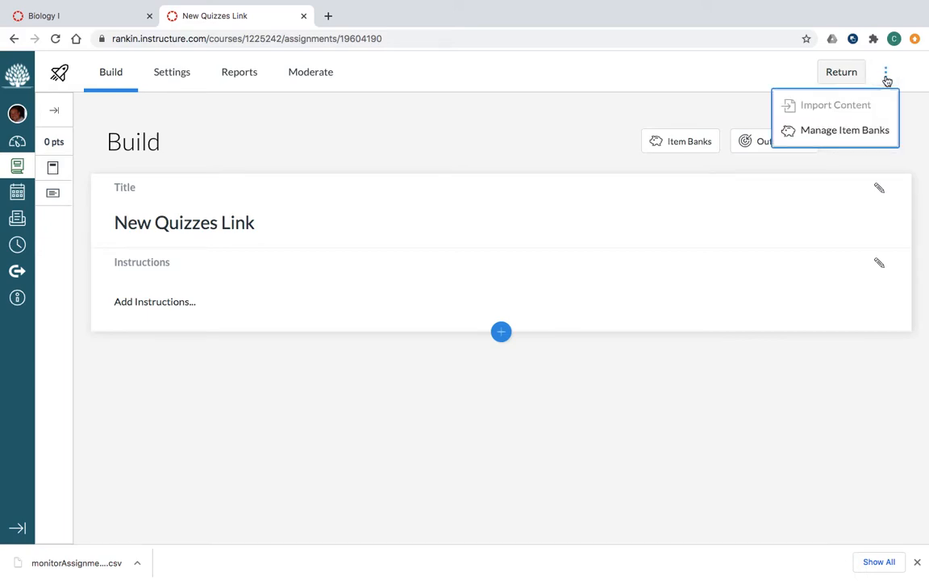
pyautogui.click(810, 134)
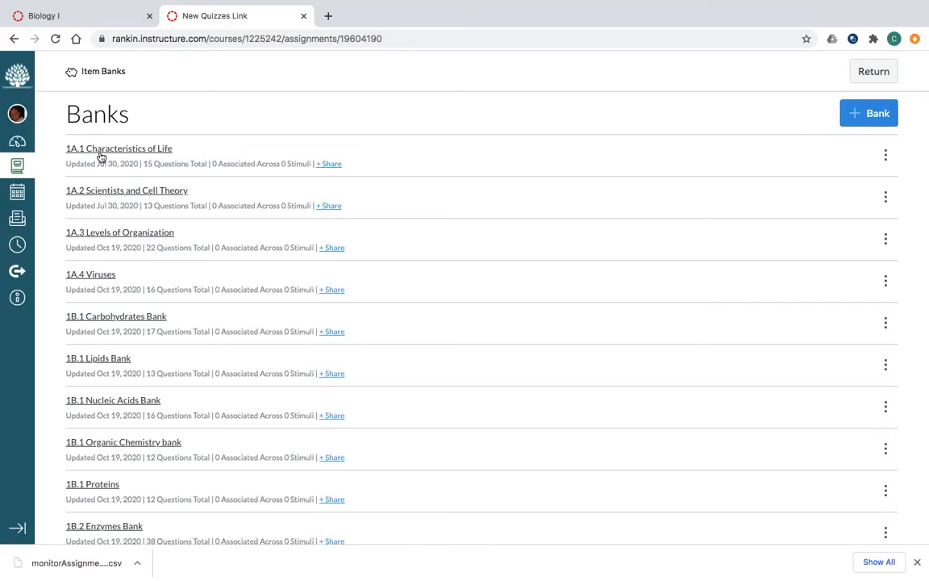
pyautogui.scroll(-2, 136, 398)
pyautogui.scroll(-1, 136, 398)
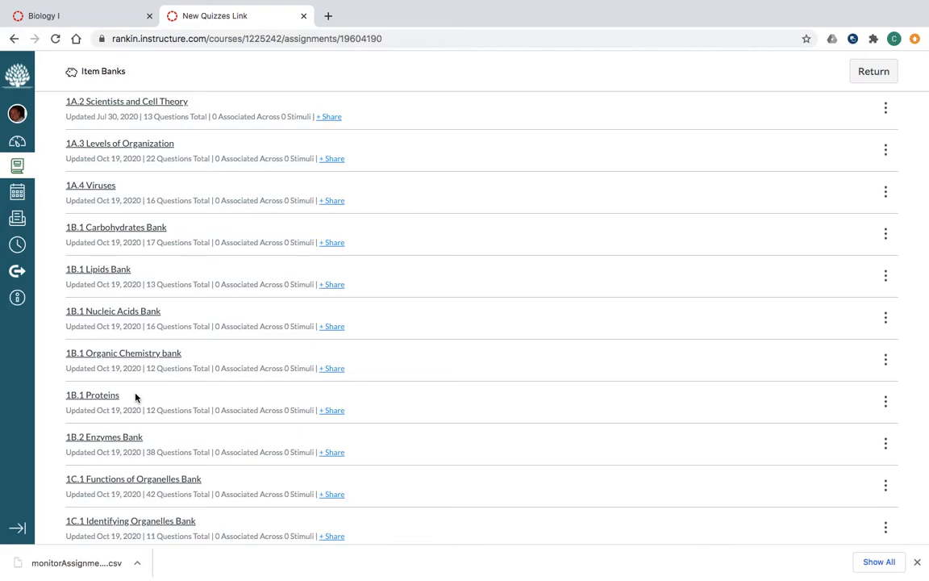
pyautogui.scroll(-3, 136, 396)
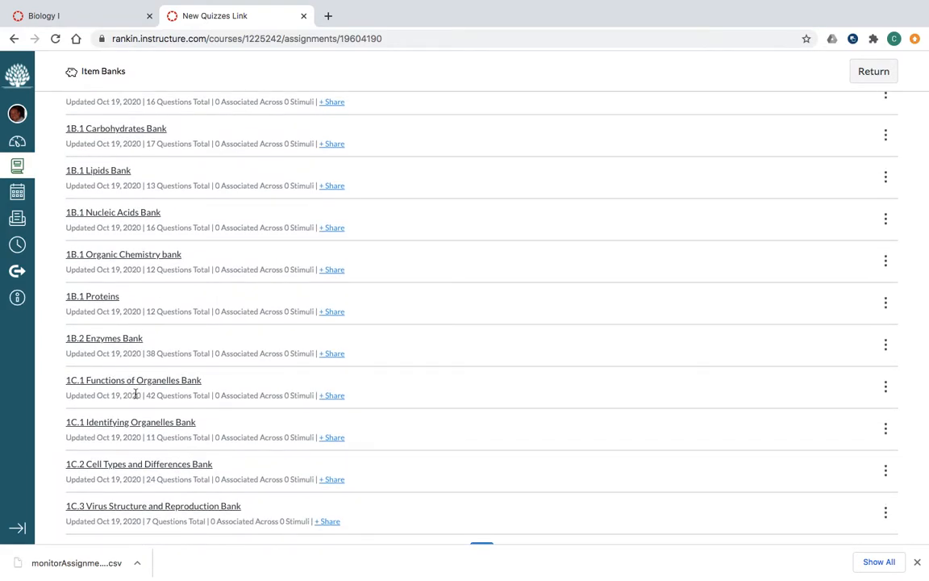
pyautogui.scroll(-1, 135, 395)
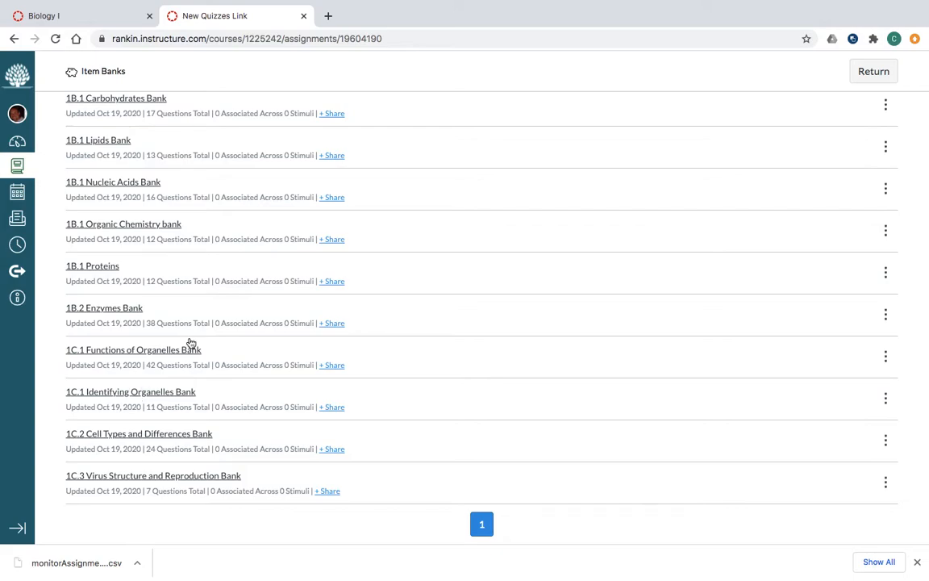
pyautogui.scroll(2, 516, 281)
pyautogui.scroll(-2, 517, 281)
pyautogui.scroll(5, 516, 281)
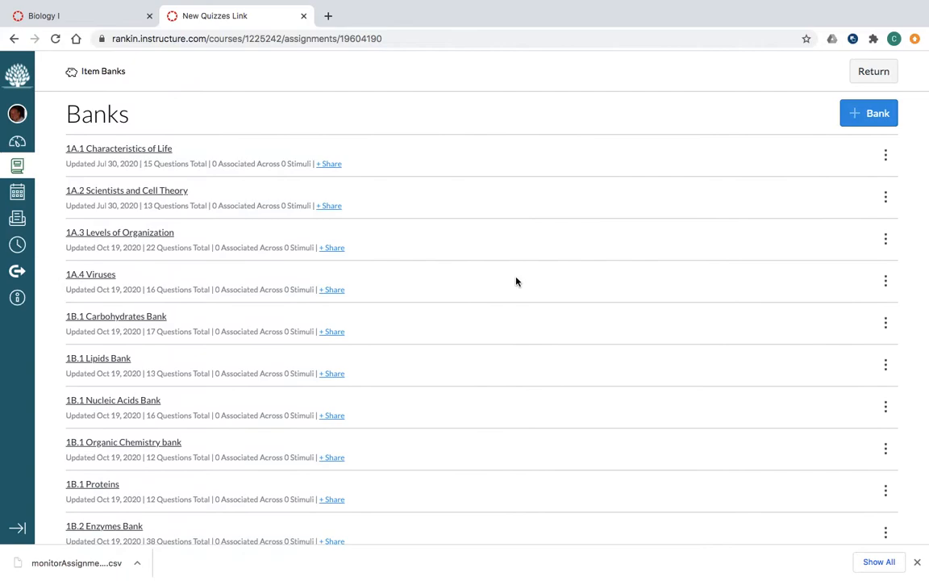
# Step: Create a new item bank named "1D.1 Active Transport" and check for it in the bank list
pyautogui.click(852, 113)
pyautogui.click(400, 315)
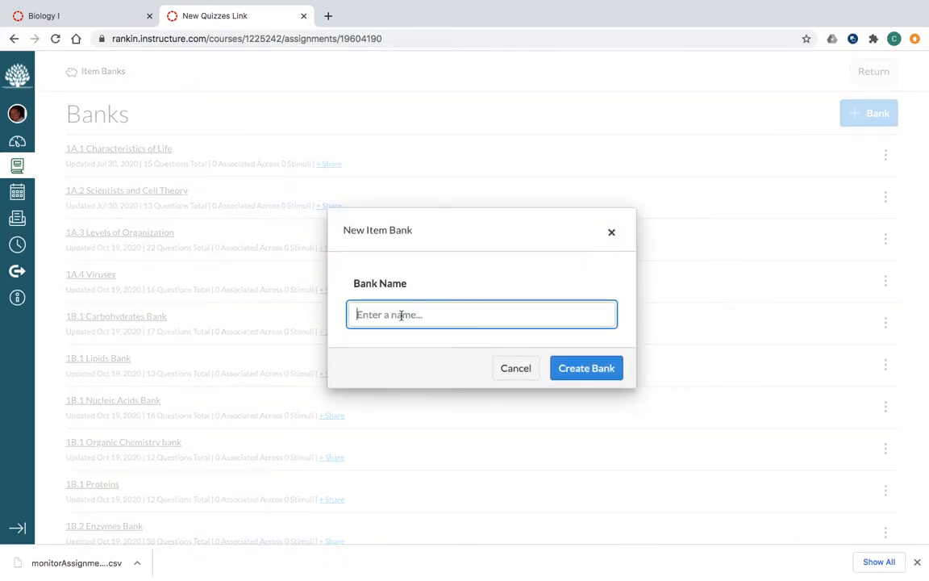
pyautogui.write('1D')
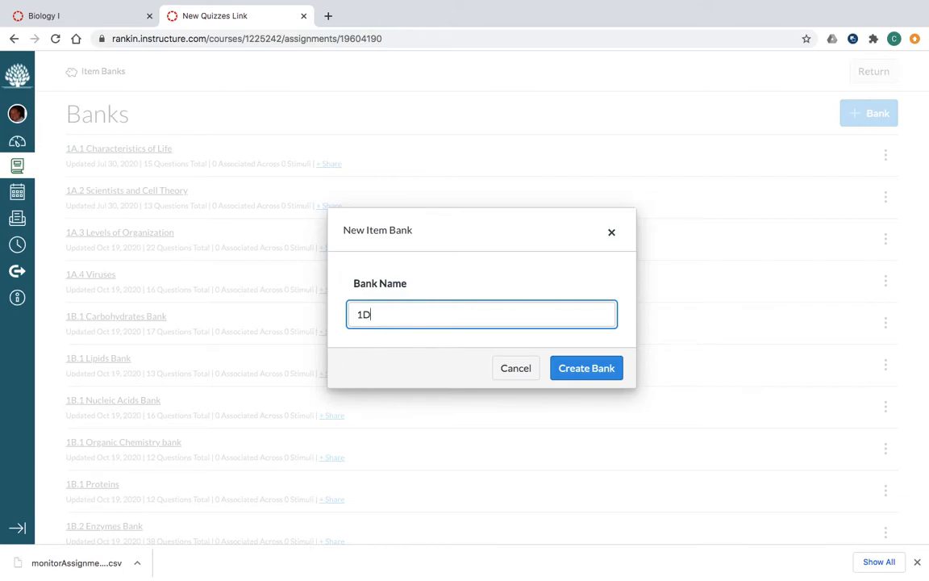
pyautogui.write('.1 Active Transport')
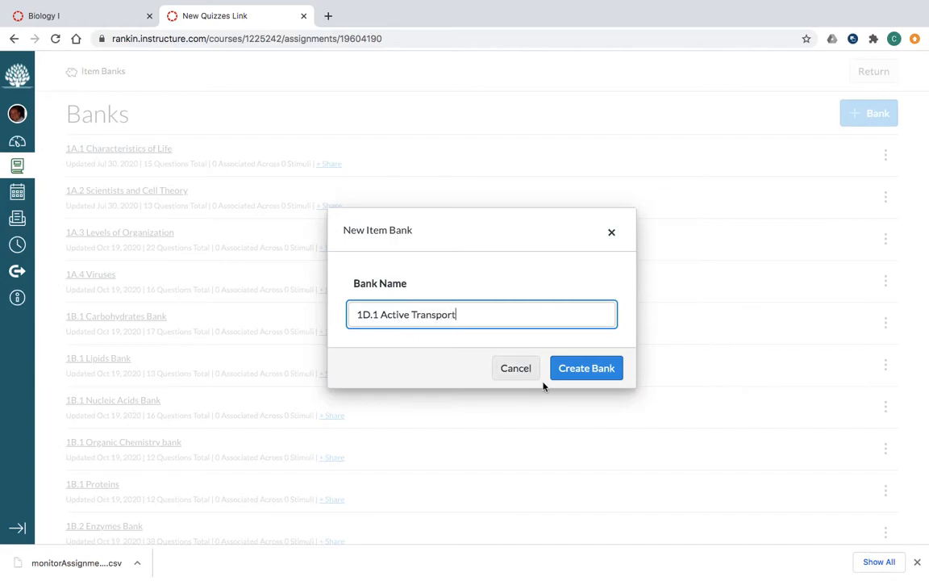
pyautogui.click(587, 368)
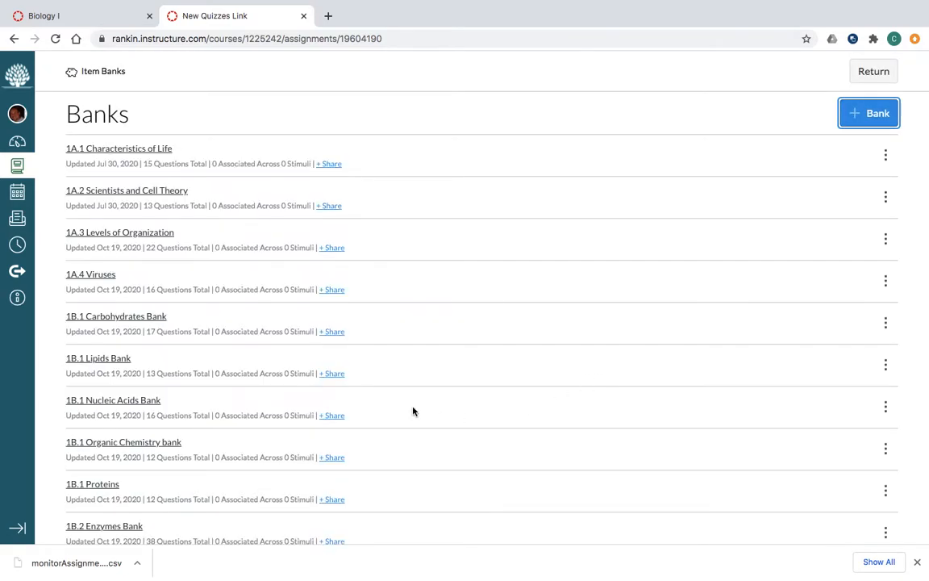
pyautogui.scroll(-5, 413, 410)
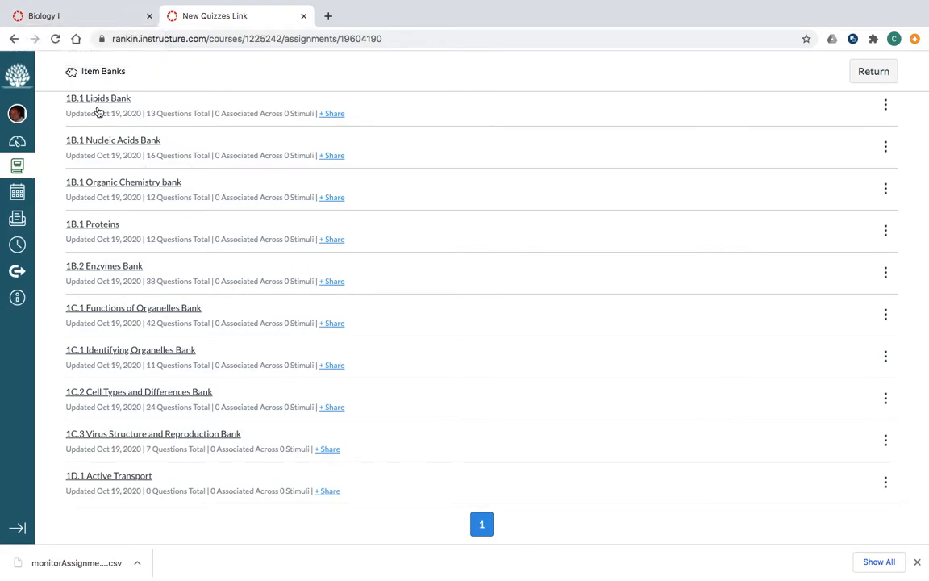
# Step: Switch to the Biology I course and open its list of quizzes
pyautogui.click(66, 19)
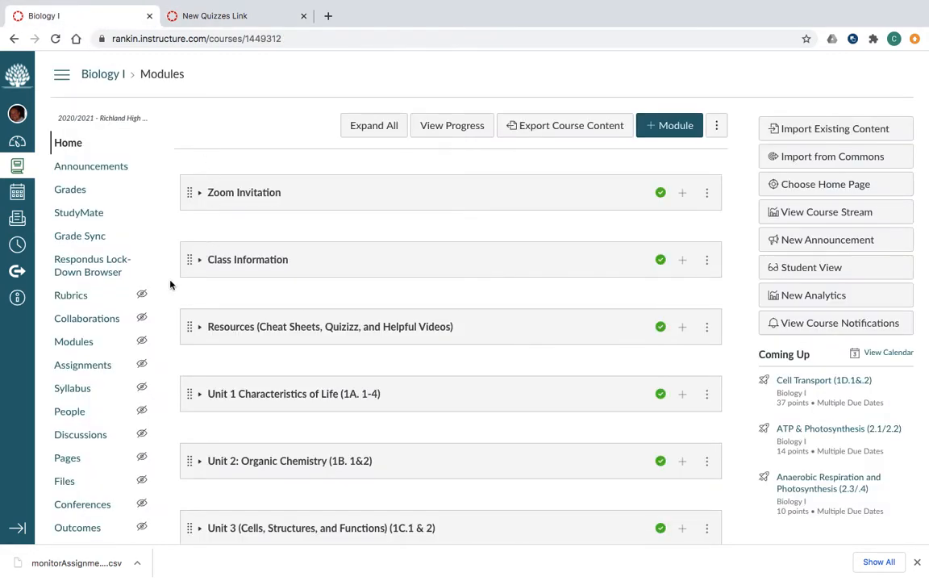
pyautogui.scroll(-3, 161, 293)
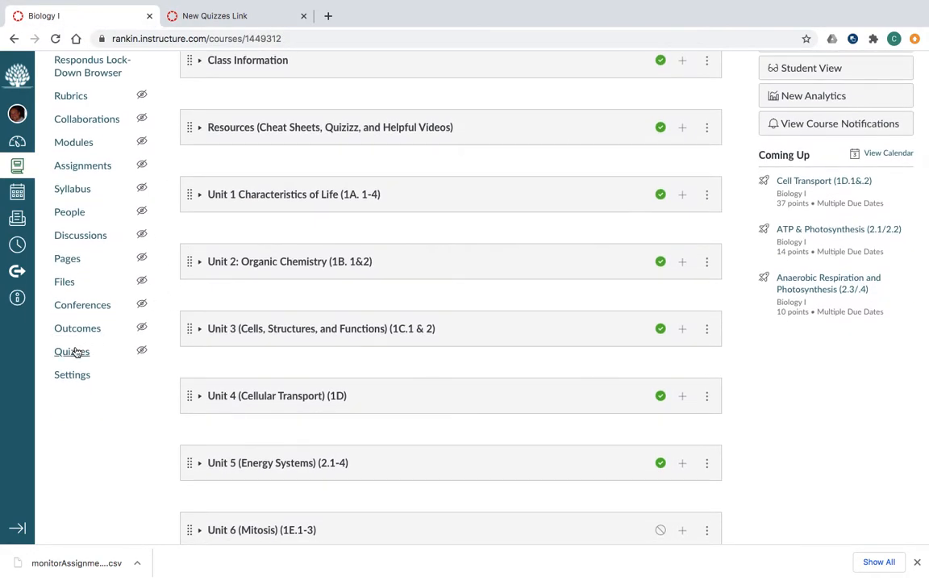
pyautogui.click(74, 354)
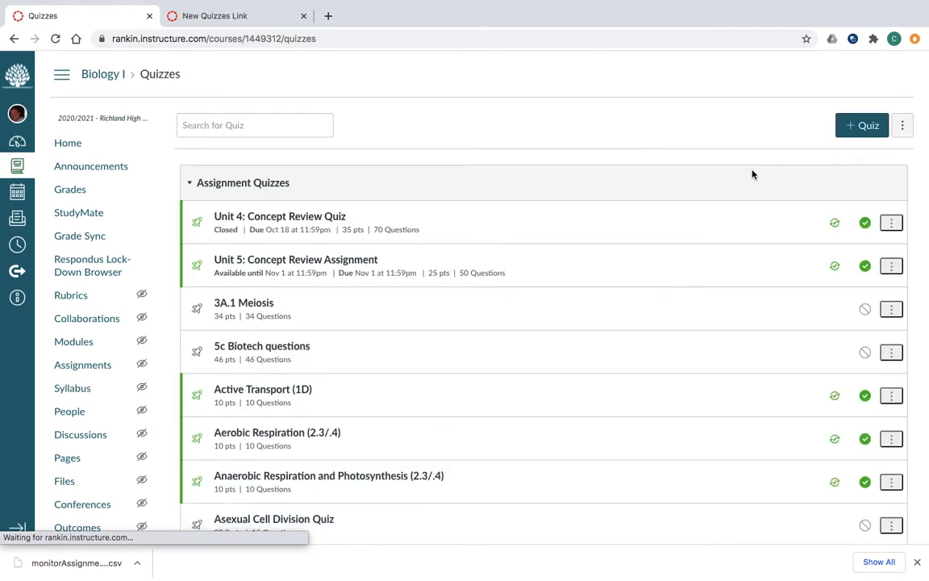
# Step: Look through the Biology I course question banks for 1D.1 Active Transport and return to the quiz list
pyautogui.click(903, 129)
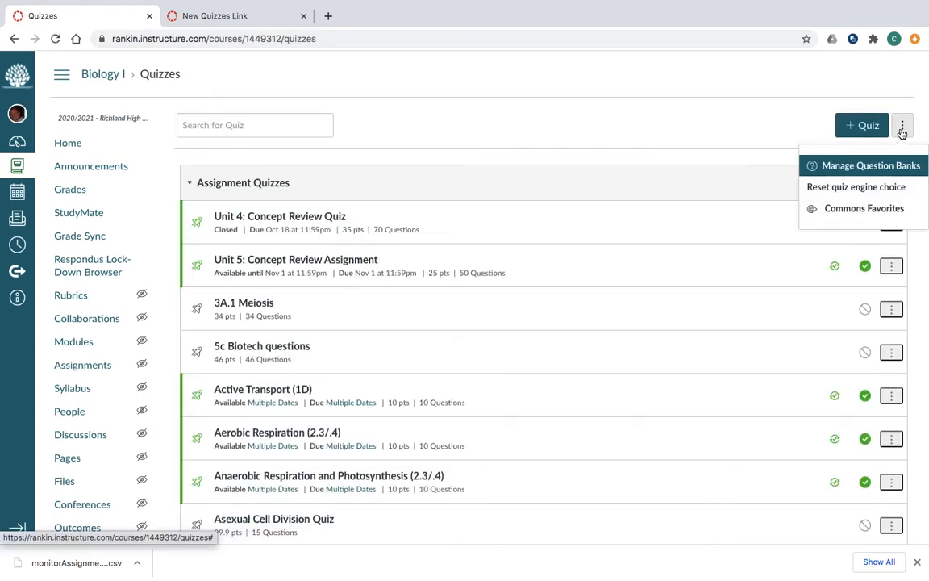
pyautogui.click(865, 168)
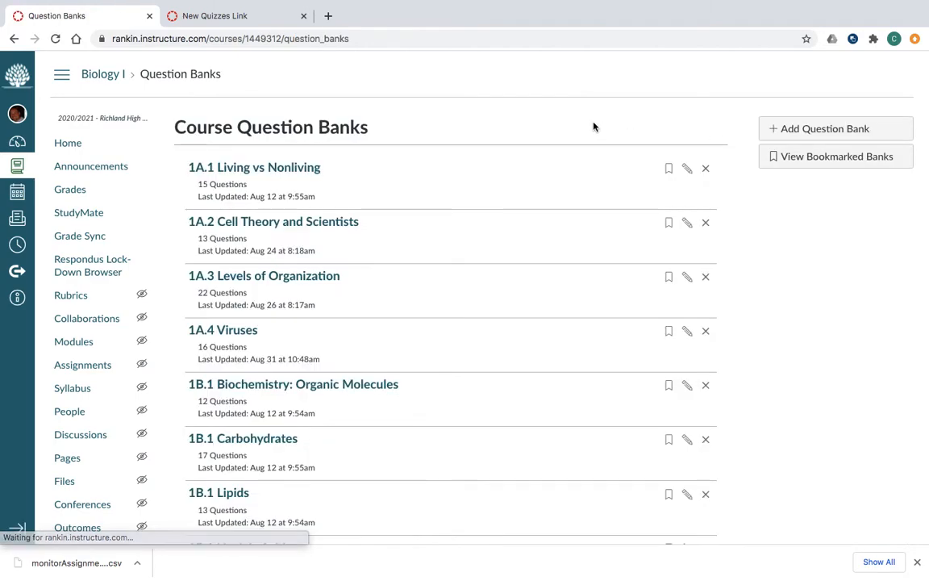
pyautogui.scroll(-1, 330, 240)
pyautogui.scroll(-10, 330, 240)
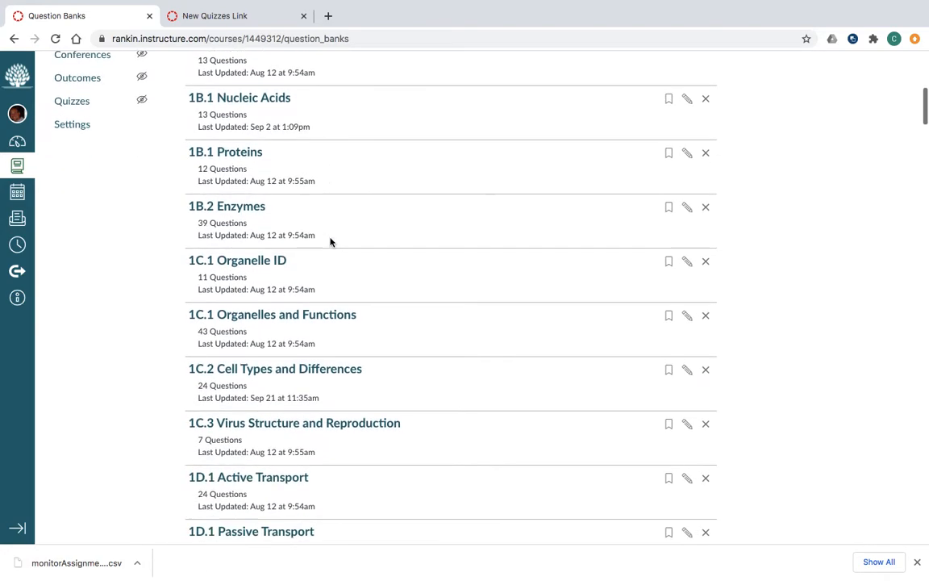
pyautogui.scroll(-1, 331, 242)
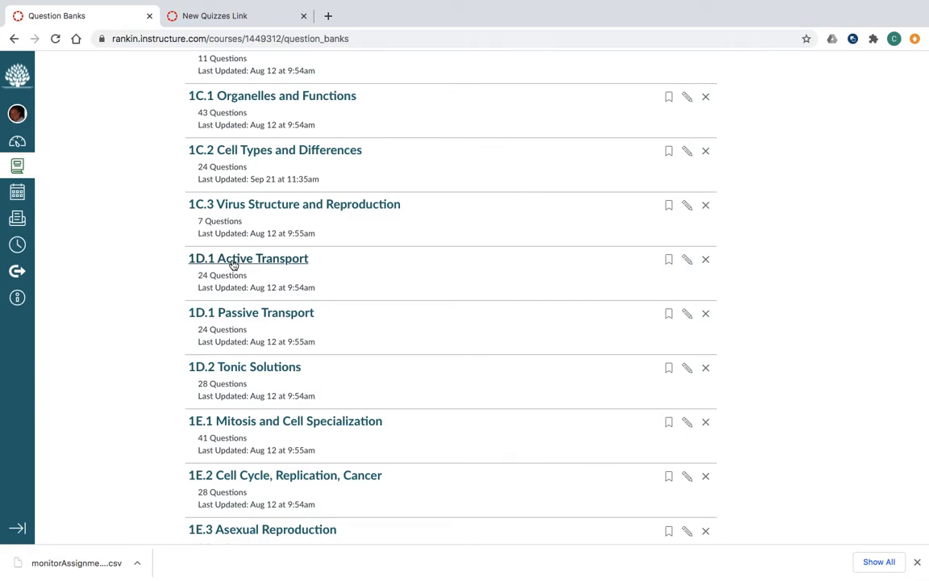
pyautogui.scroll(12, 238, 265)
pyautogui.scroll(1, 233, 264)
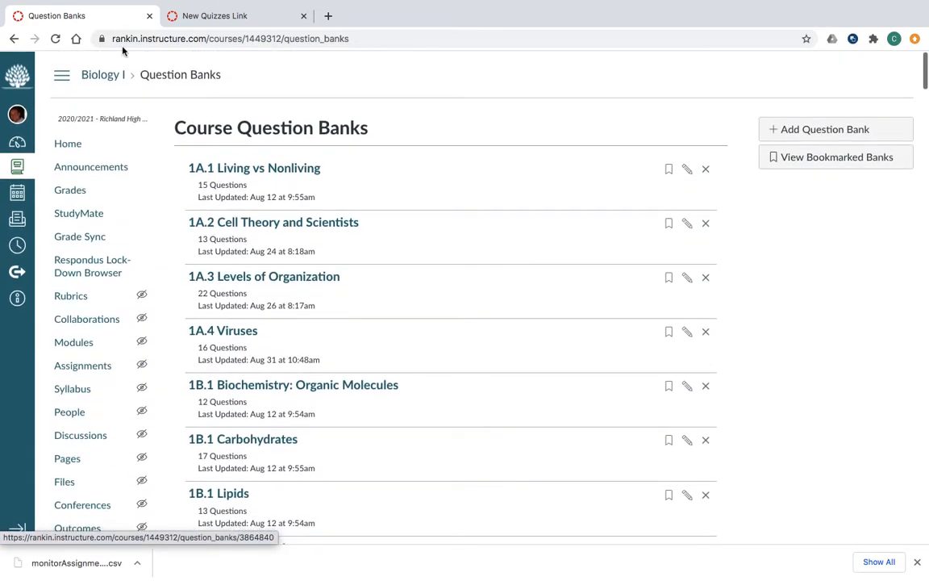
pyautogui.click(16, 39)
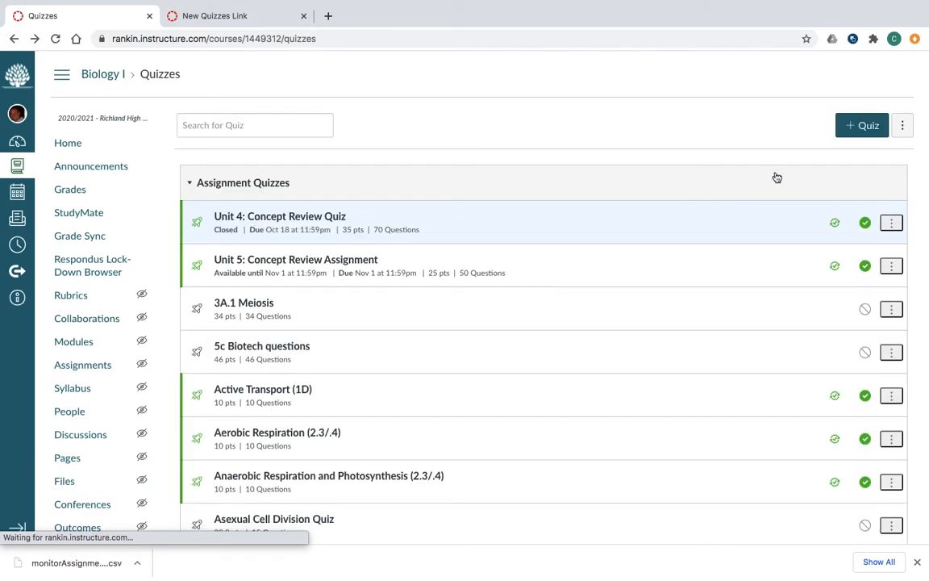
# Step: Create a new quiz in Biology I titled "1D.1 Active Transport Bank"
pyautogui.click(851, 134)
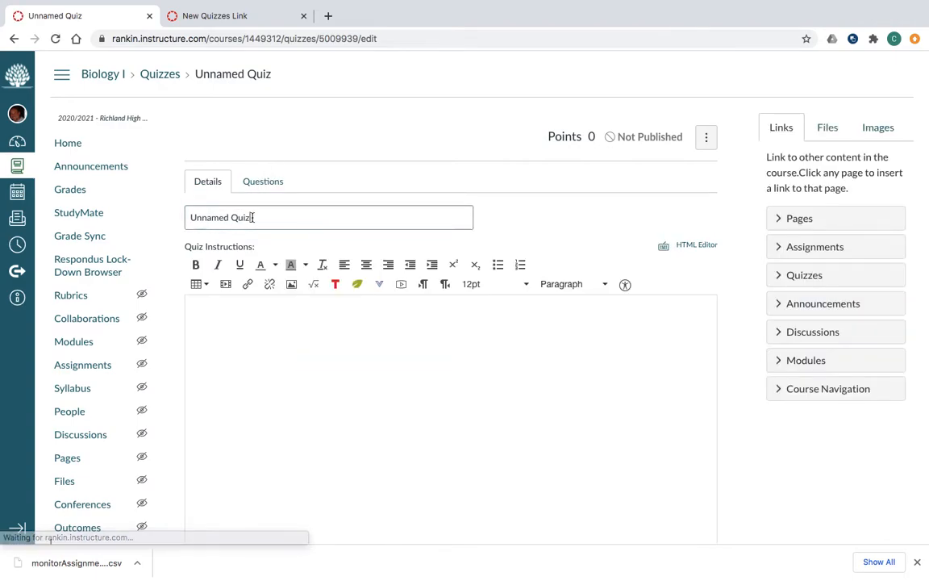
pyautogui.press('BackSpace')
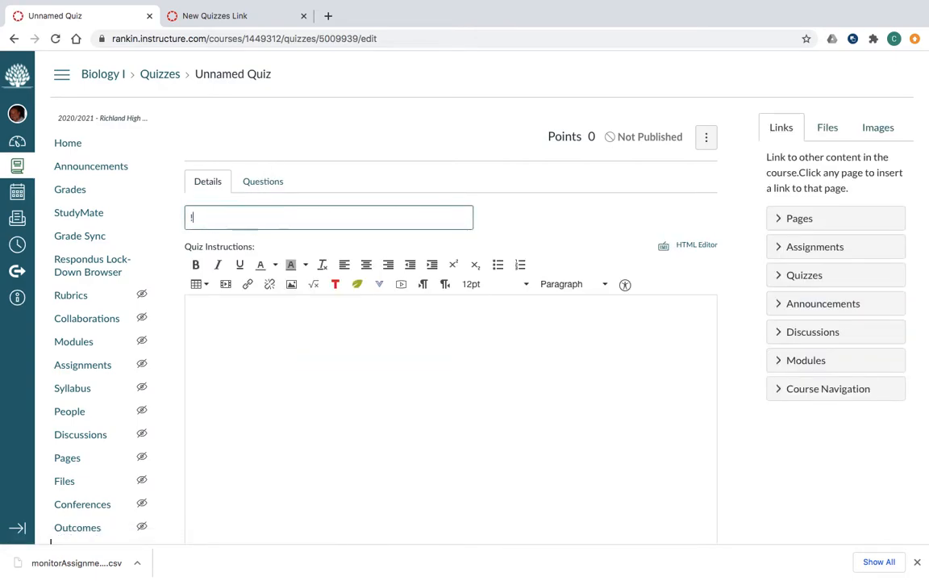
pyautogui.write('1D.1 Acti')
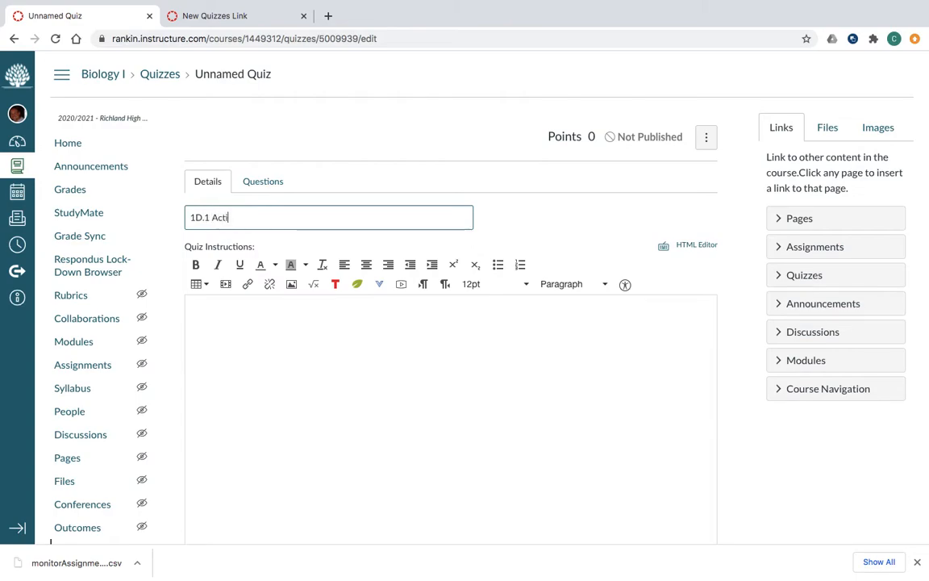
pyautogui.write('ve Transport Bank')
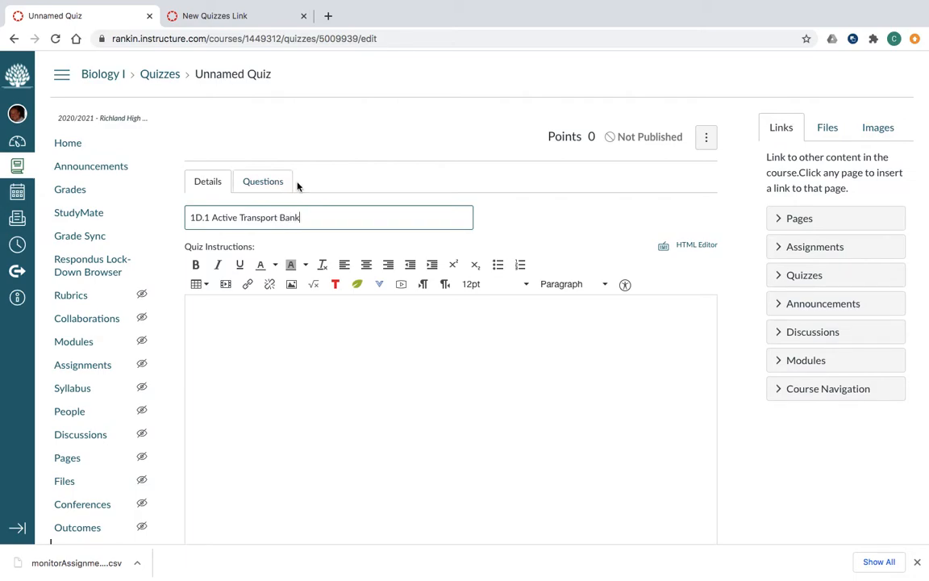
# Step: Find existing questions for the new quiz and choose the BiolRHS "1D.1 Active Transport" question bank as the source
pyautogui.click(250, 184)
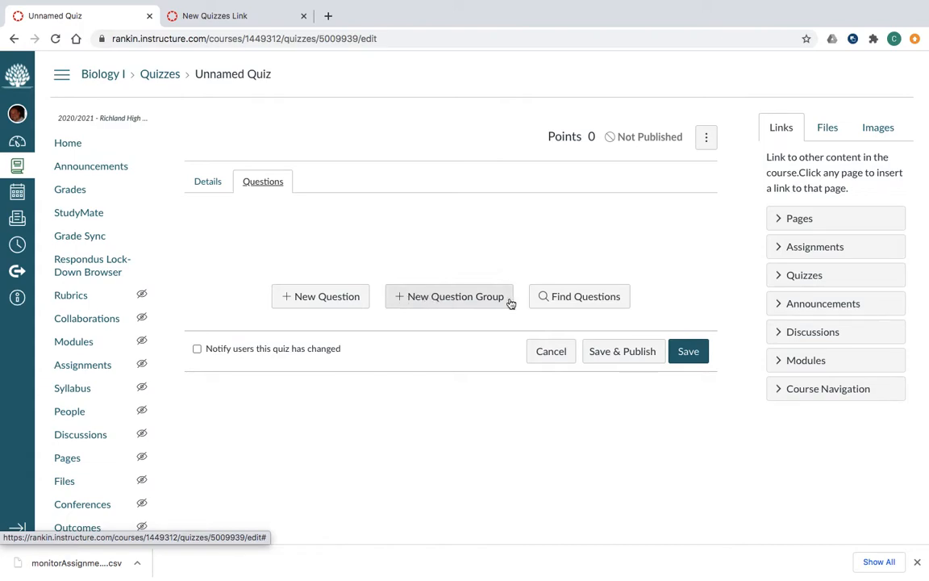
pyautogui.click(556, 298)
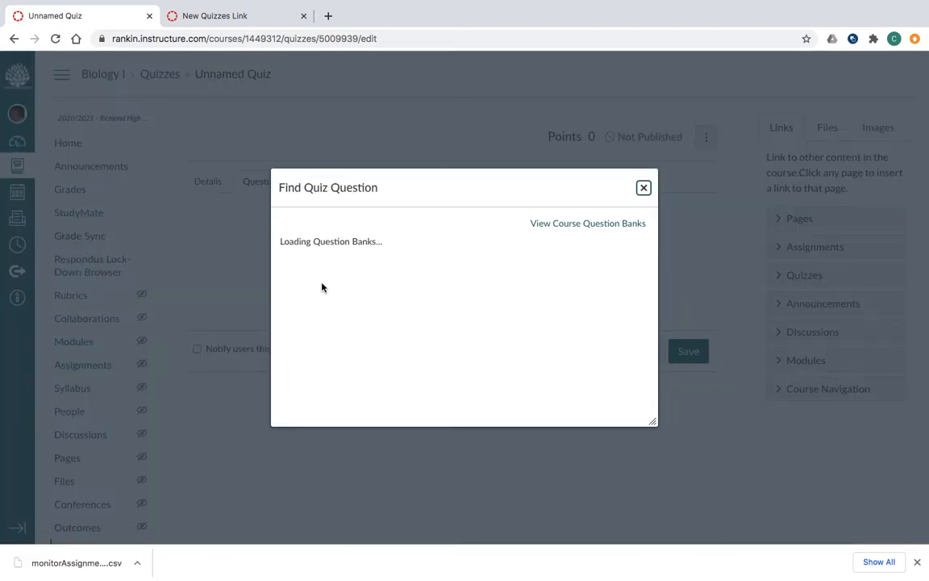
pyautogui.scroll(-10, 328, 294)
pyautogui.scroll(-8, 328, 295)
pyautogui.scroll(-1, 328, 294)
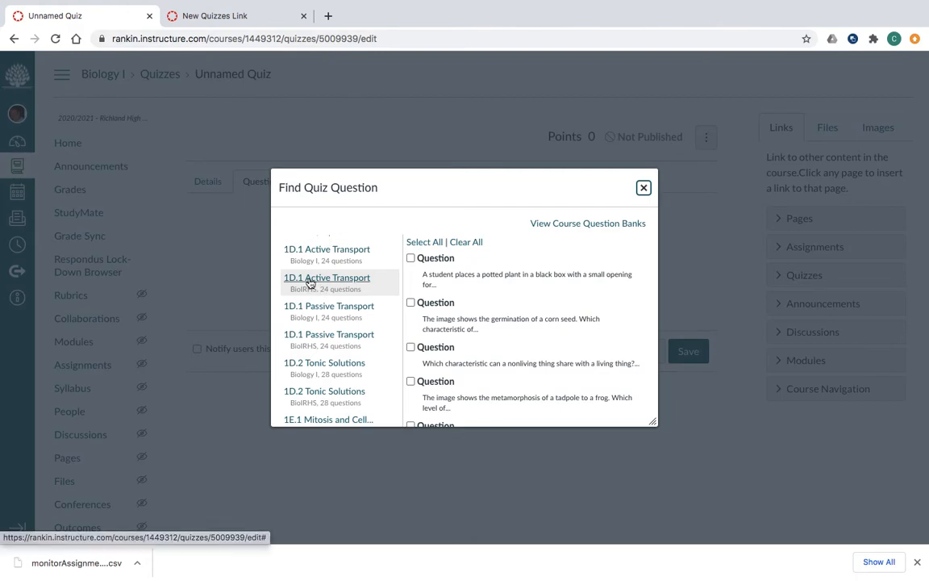
pyautogui.click(309, 279)
# Step: Add every question from the chosen 1D.1 Active Transport bank to the quiz with no question group
pyautogui.scroll(-10, 487, 331)
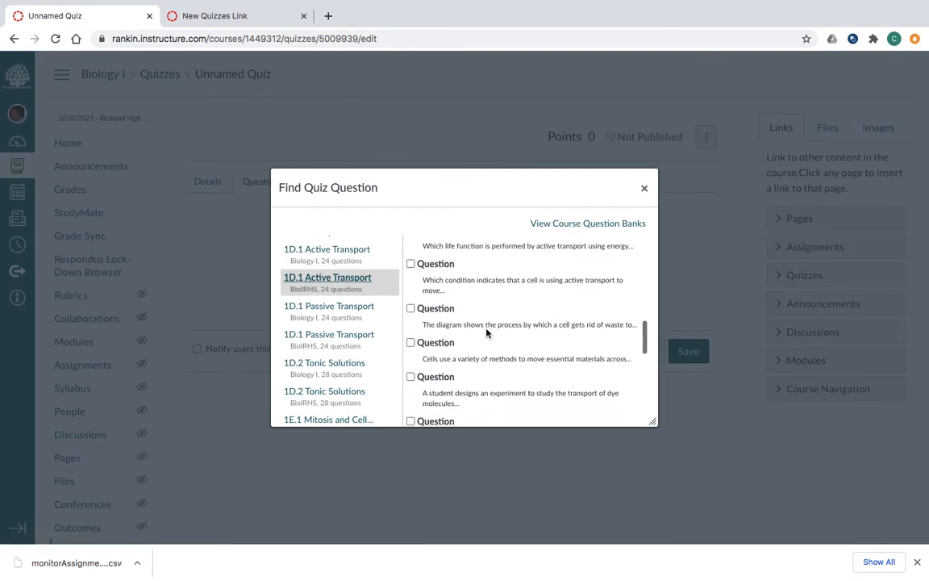
pyautogui.scroll(-5, 486, 331)
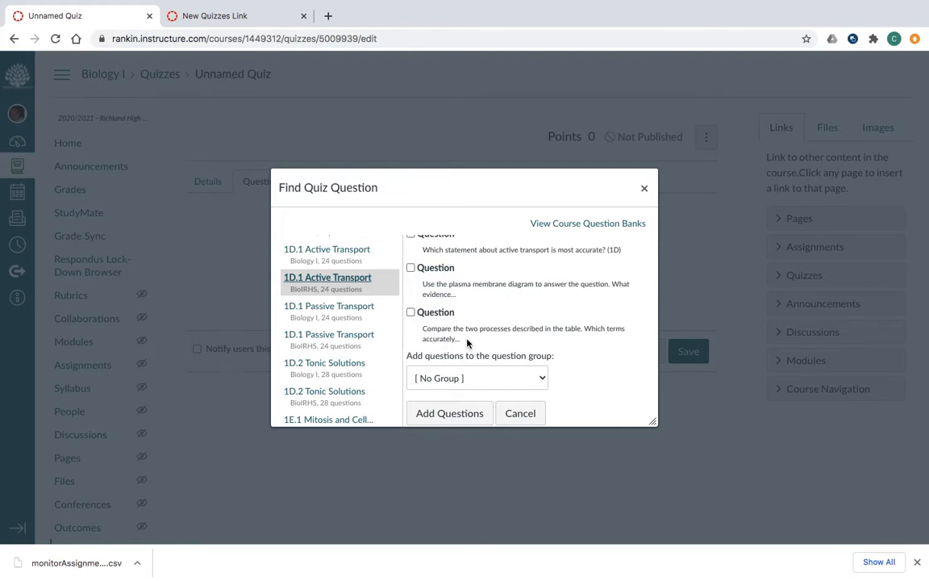
pyautogui.scroll(10, 467, 342)
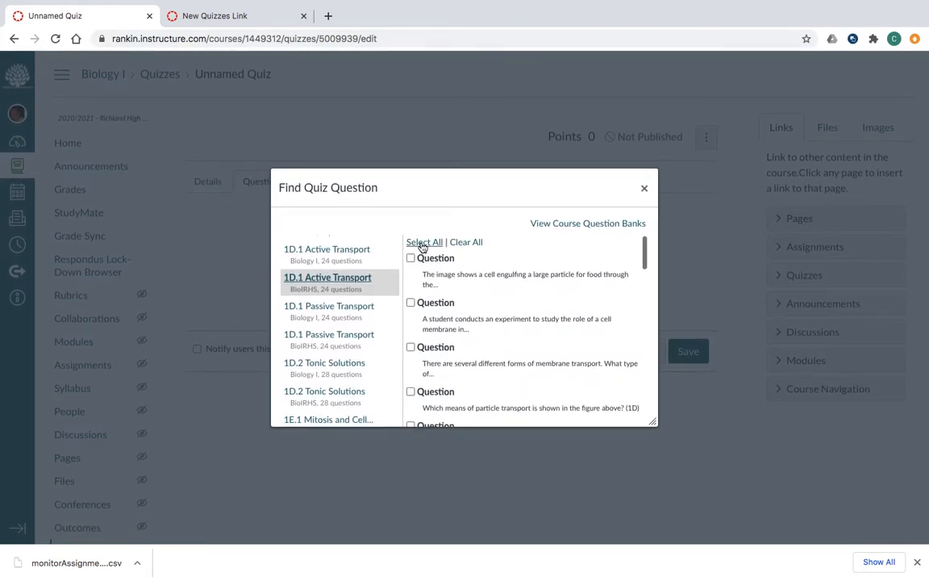
pyautogui.click(423, 246)
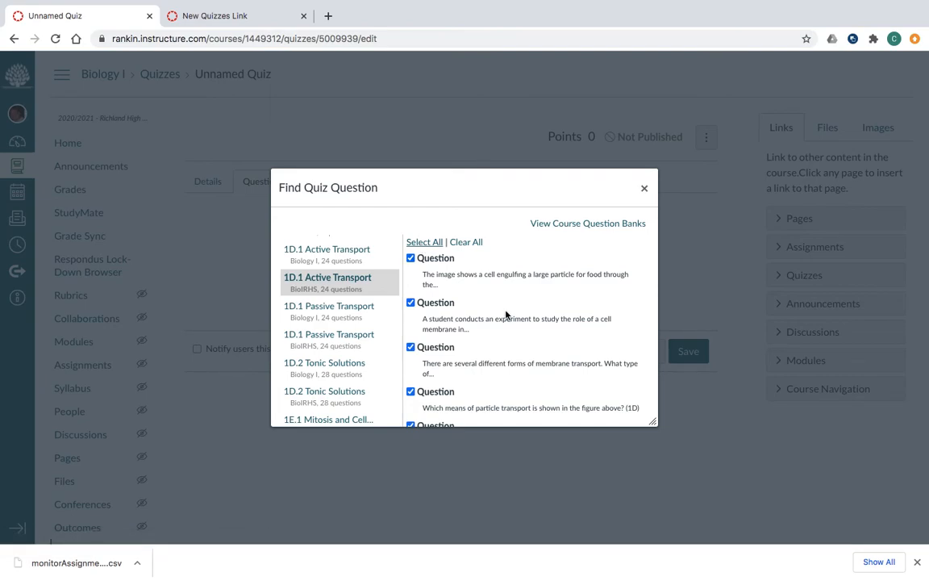
pyautogui.scroll(-10, 506, 314)
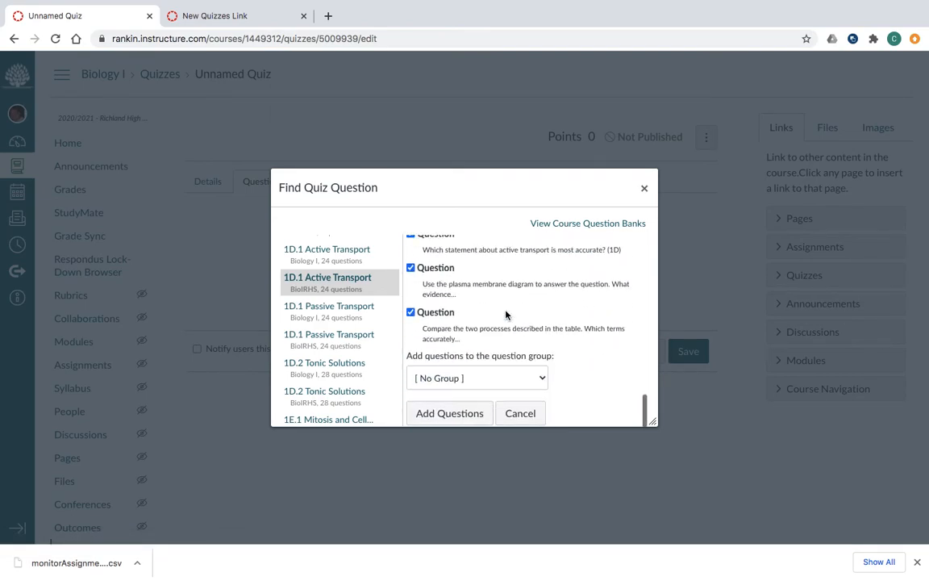
pyautogui.click(436, 416)
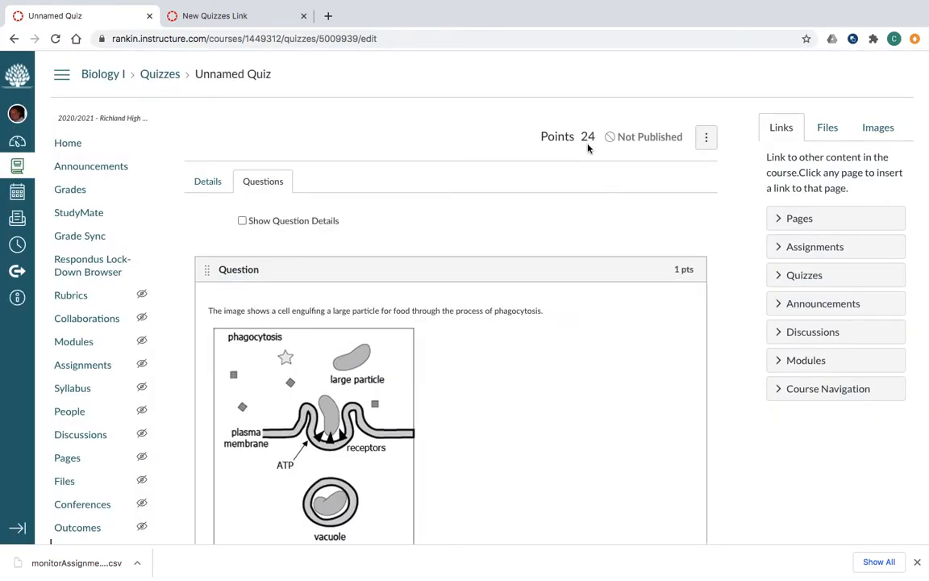
# Step: Look through the added questions and save the quiz without publishing it
pyautogui.scroll(-15, 755, 385)
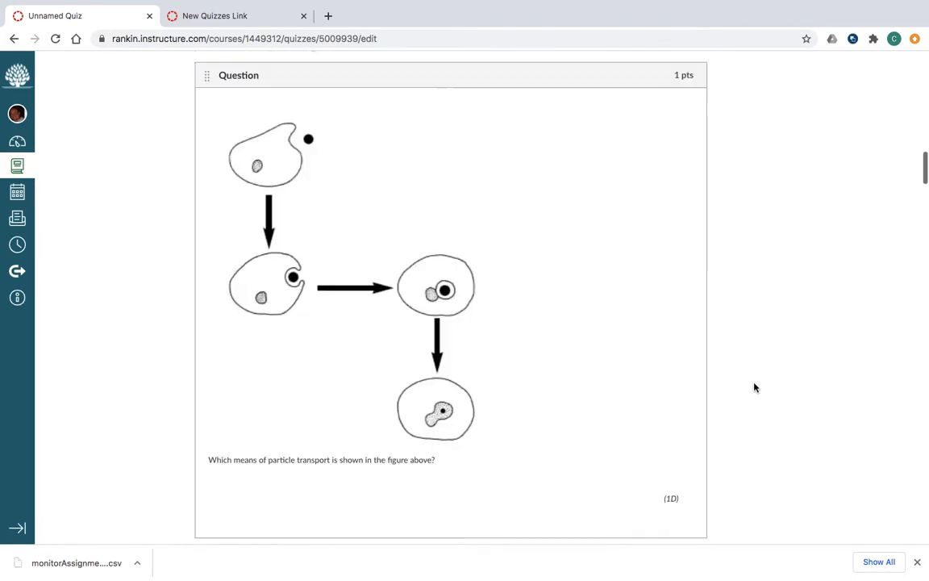
pyautogui.scroll(-10, 754, 388)
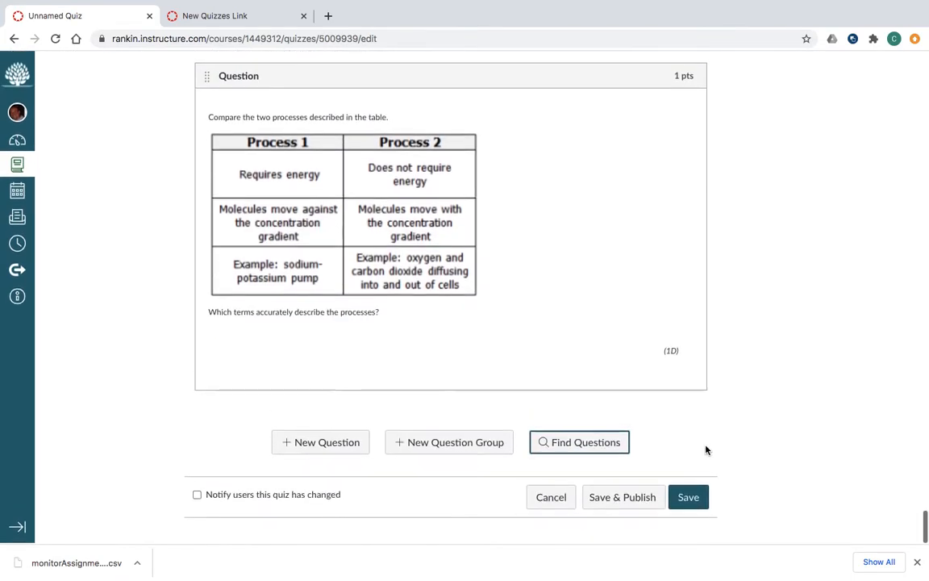
pyautogui.click(688, 499)
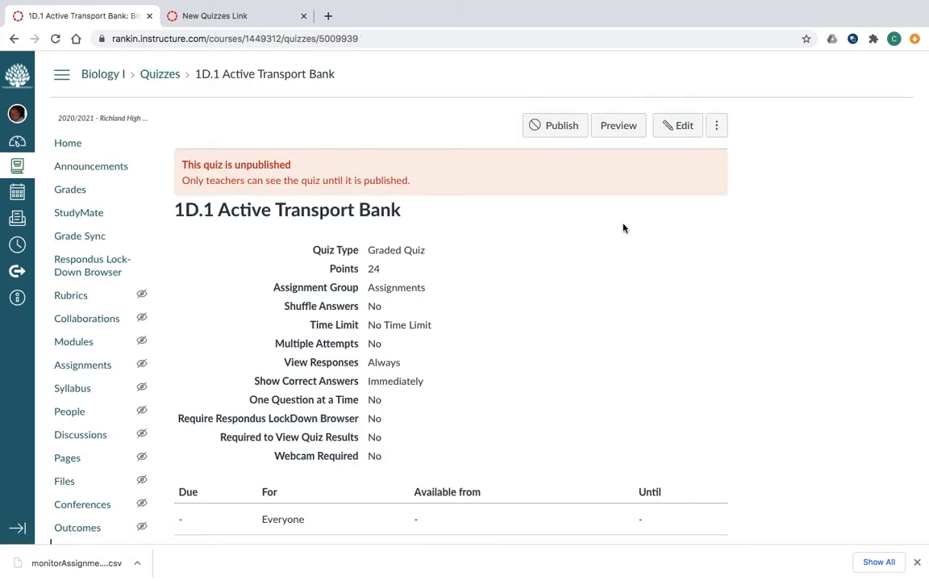
pyautogui.click(717, 136)
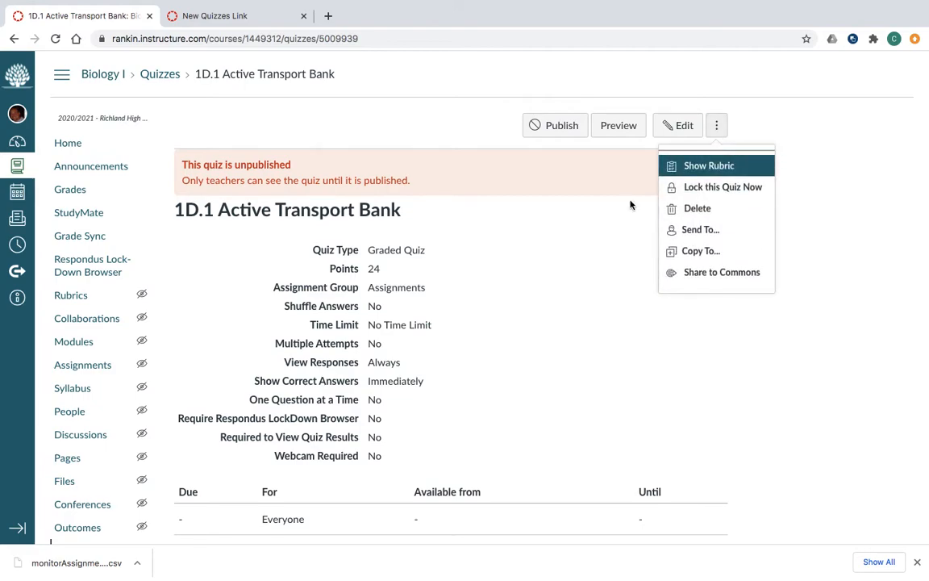
pyautogui.click(593, 264)
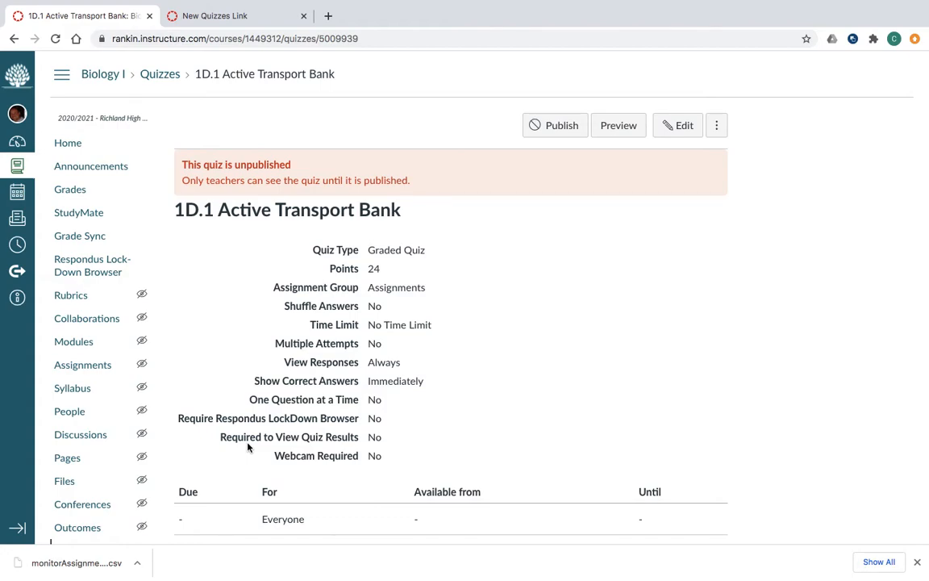
# Step: Open the course content export page from the Biology I course settings
pyautogui.scroll(-2, 182, 445)
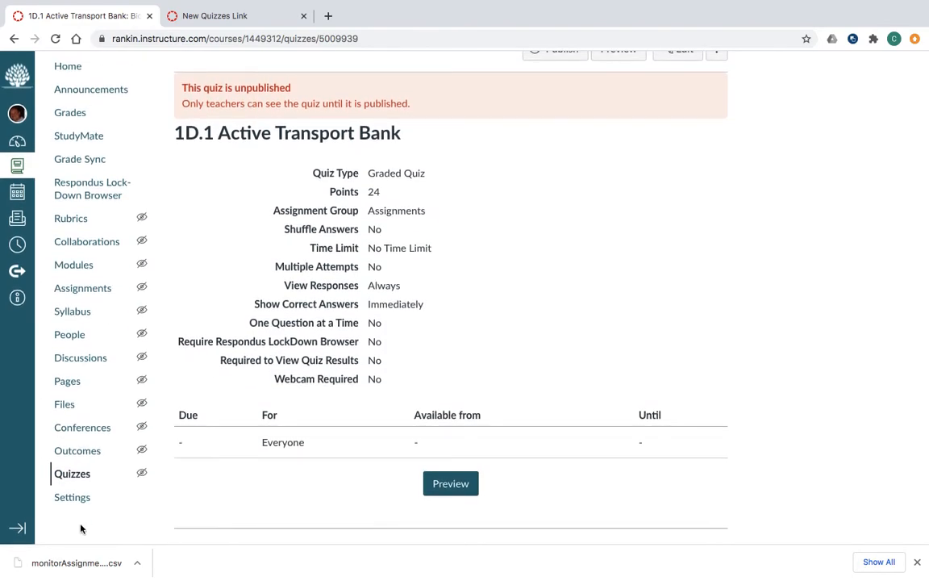
pyautogui.click(73, 497)
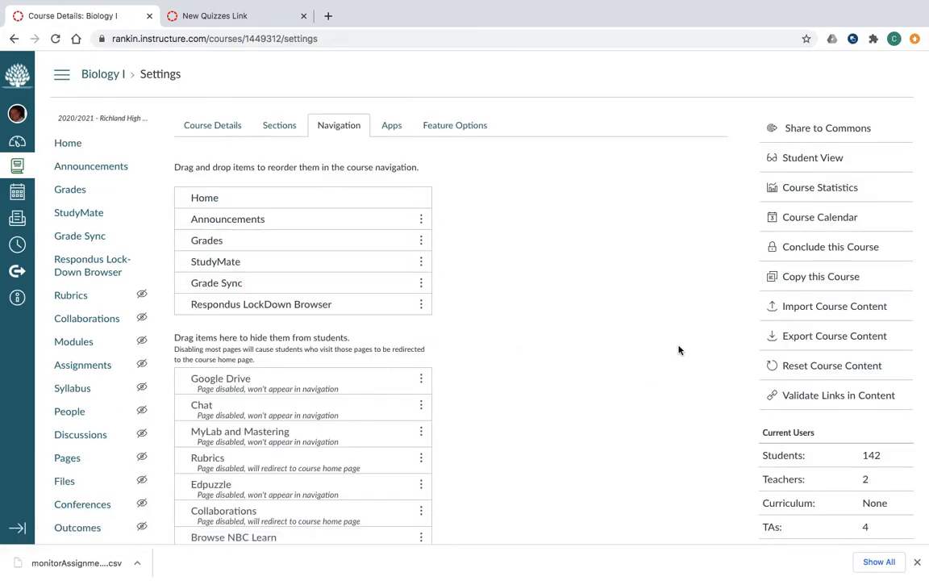
pyautogui.click(807, 339)
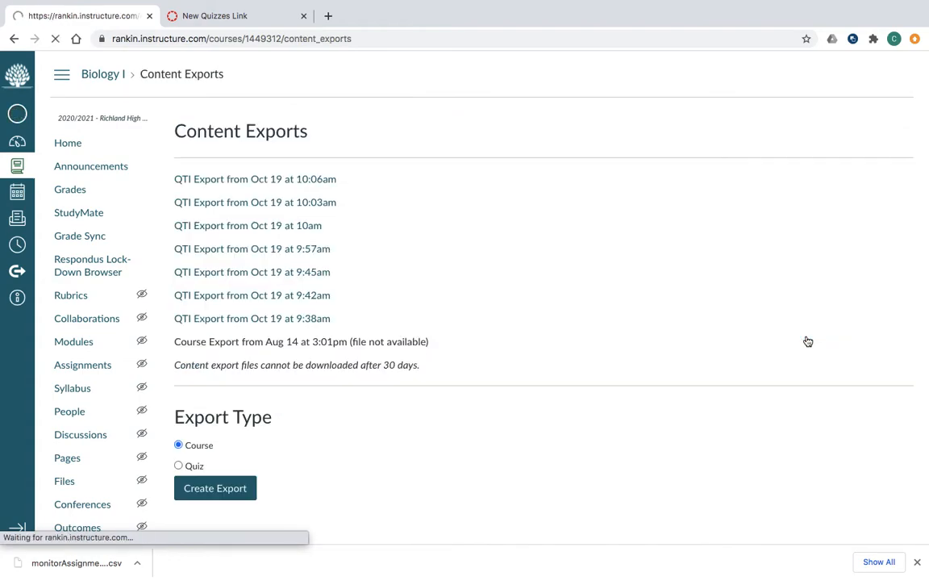
pyautogui.scroll(-2, 268, 399)
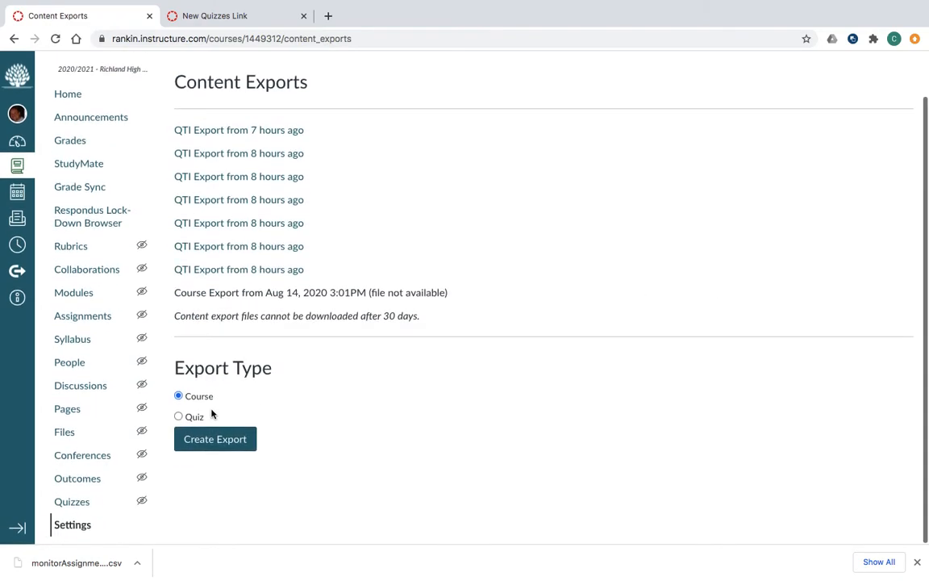
# Step: Create a quiz export containing only the "1D.1 Active Transport Bank" quiz
pyautogui.click(179, 417)
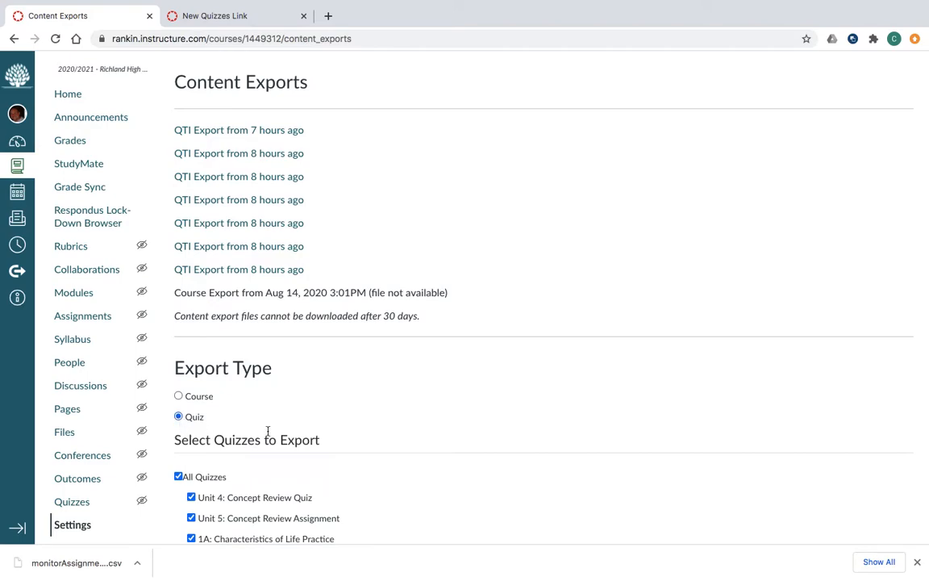
pyautogui.scroll(-3, 269, 431)
pyautogui.click(178, 373)
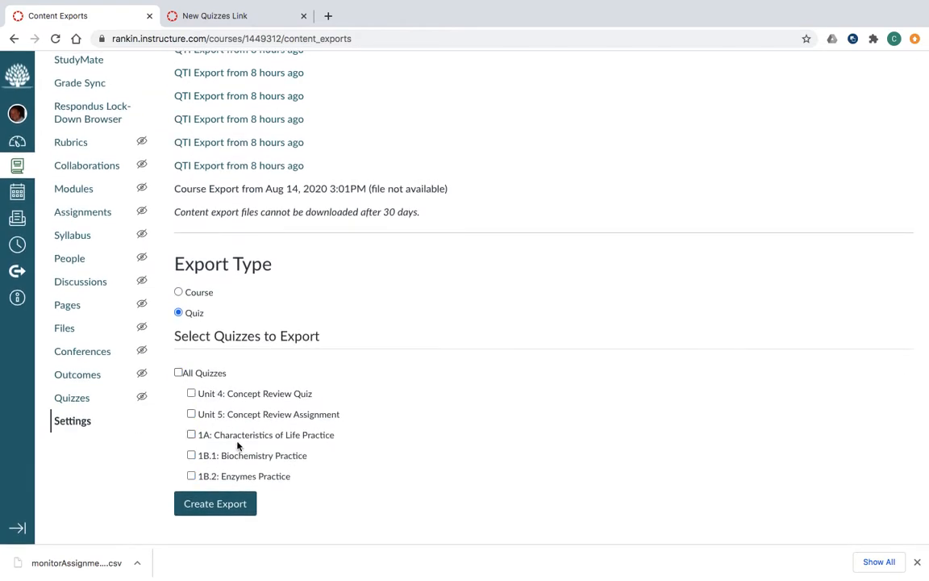
pyautogui.scroll(-6, 231, 436)
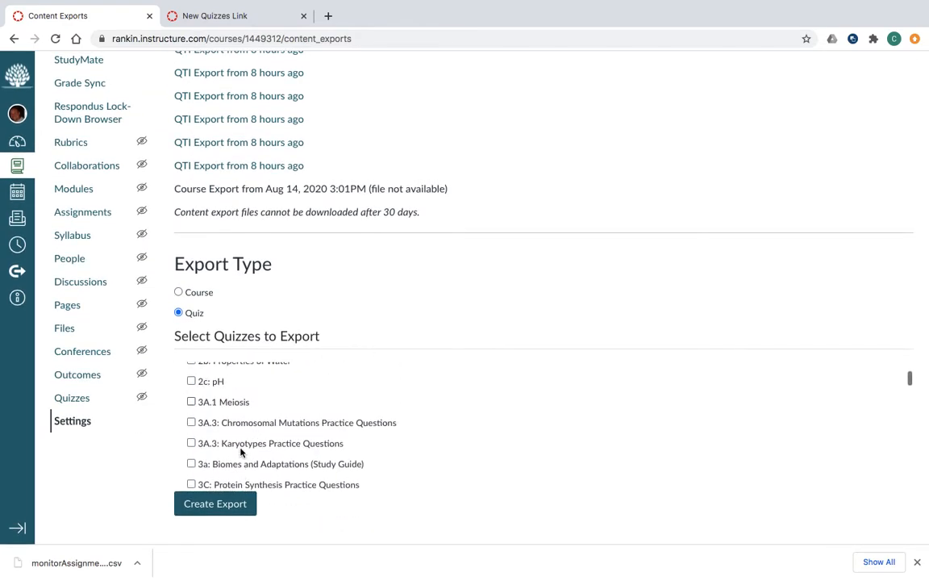
pyautogui.scroll(5, 241, 453)
pyautogui.scroll(-1, 241, 452)
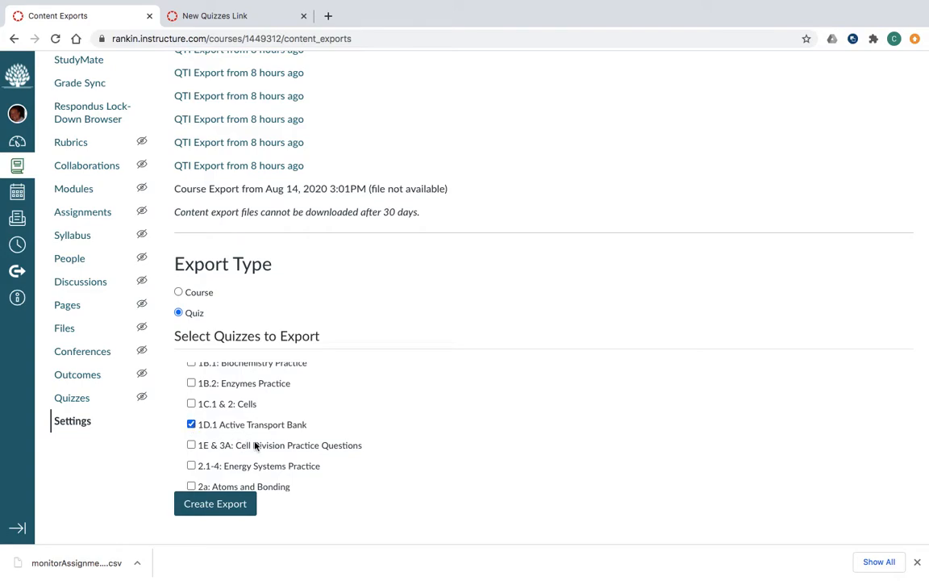
pyautogui.click(204, 508)
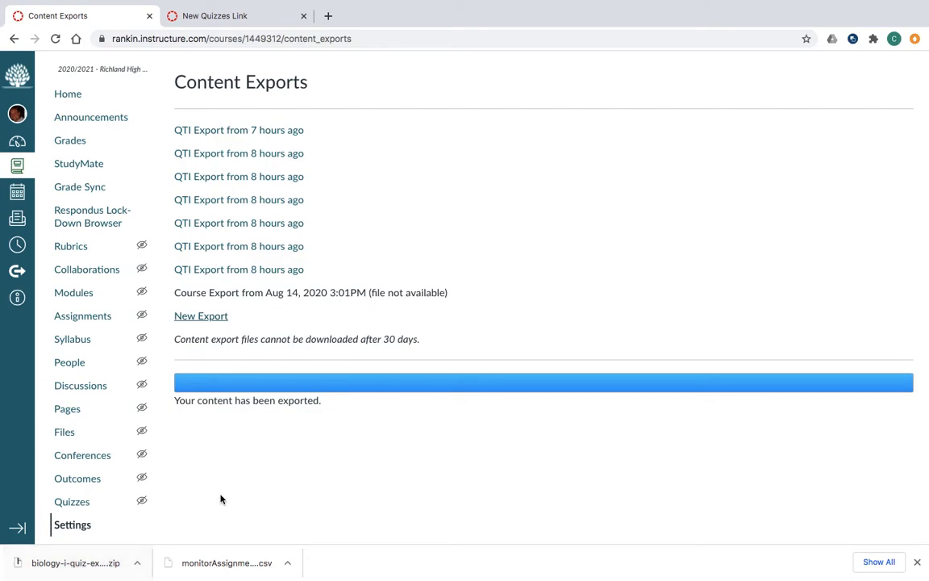
# Step: Return to the New Quizzes item banks, open the 1D.1 Active Transport bank and start a content import
pyautogui.click(229, 19)
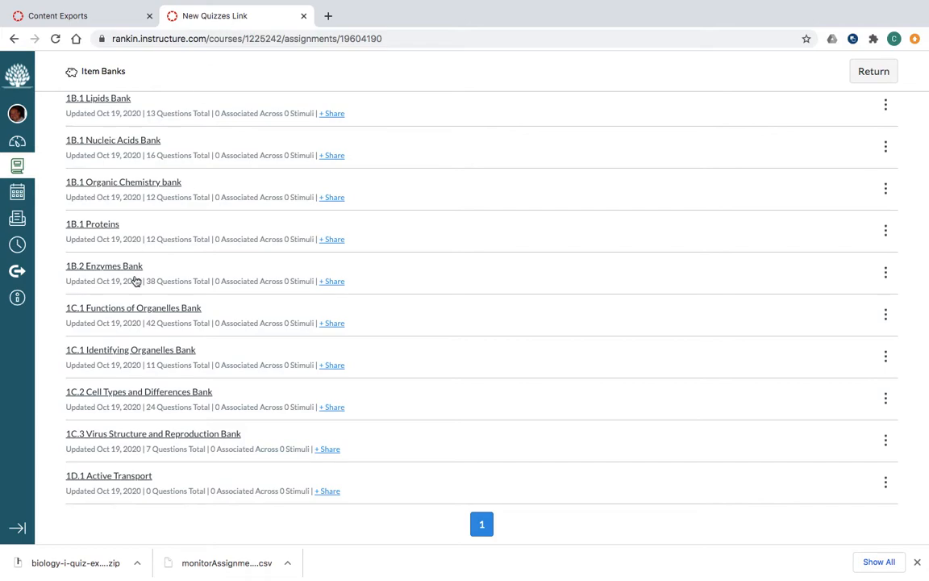
pyautogui.click(113, 478)
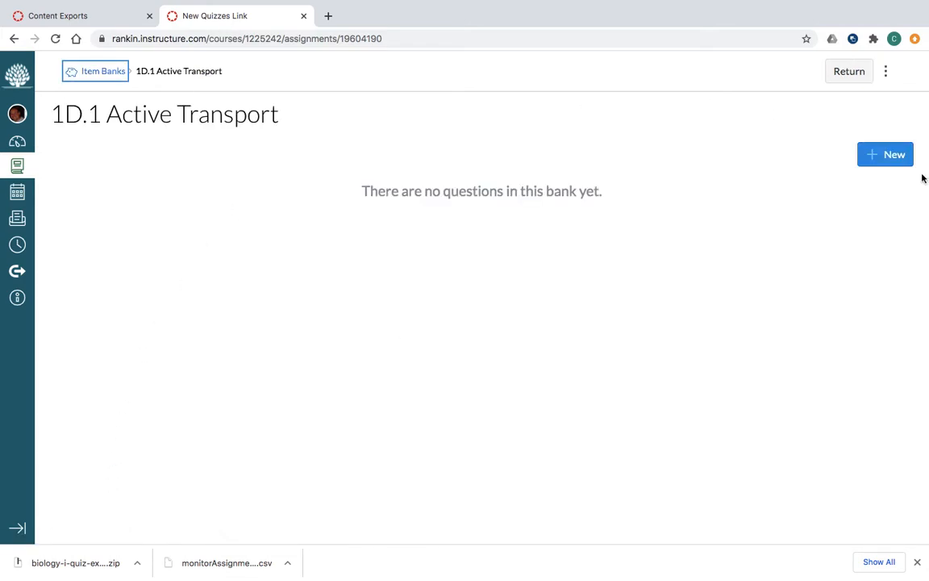
pyautogui.click(887, 74)
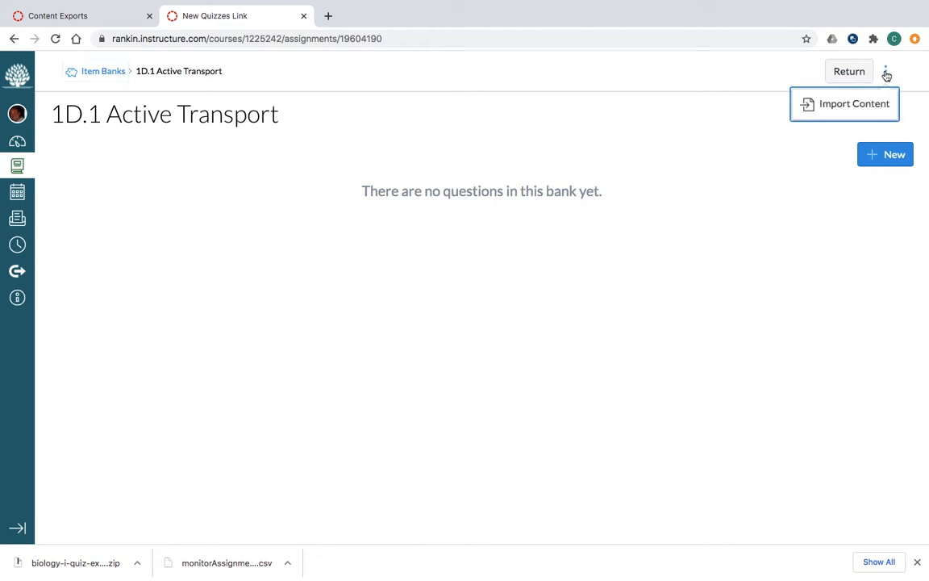
pyautogui.click(831, 106)
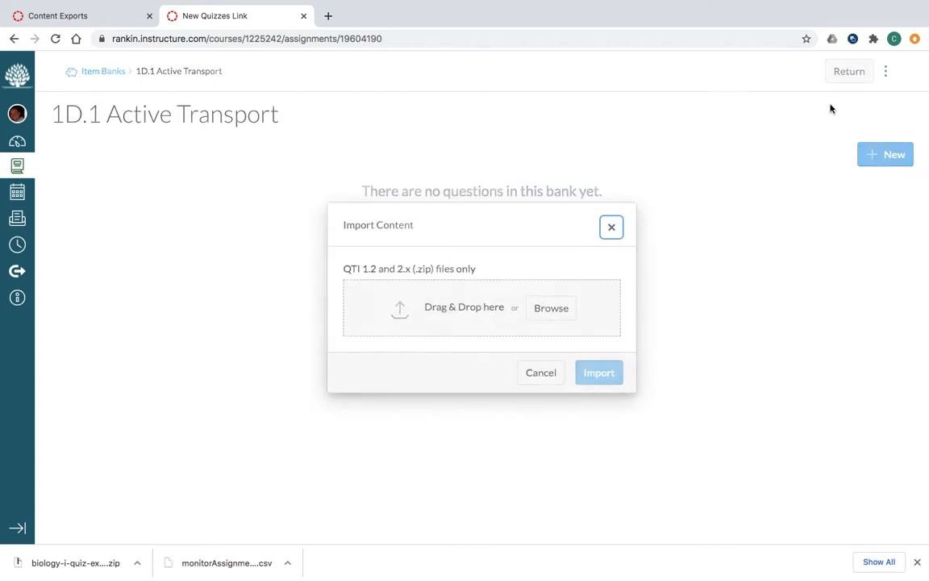
# Step: Import "biology-i-quiz-export (7).zip" from Downloads into the item bank and look through the imported questions
pyautogui.click(551, 313)
pyautogui.click(569, 34)
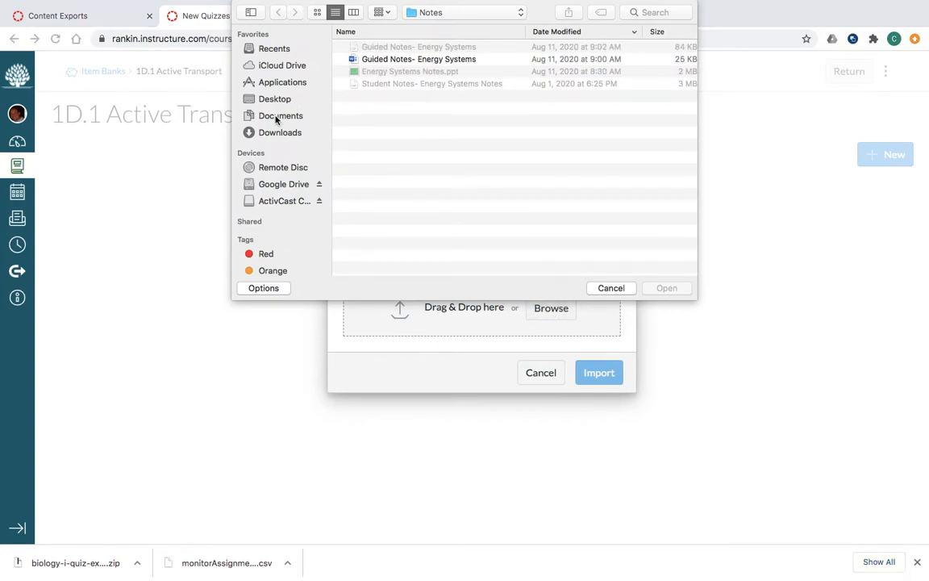
pyautogui.click(276, 136)
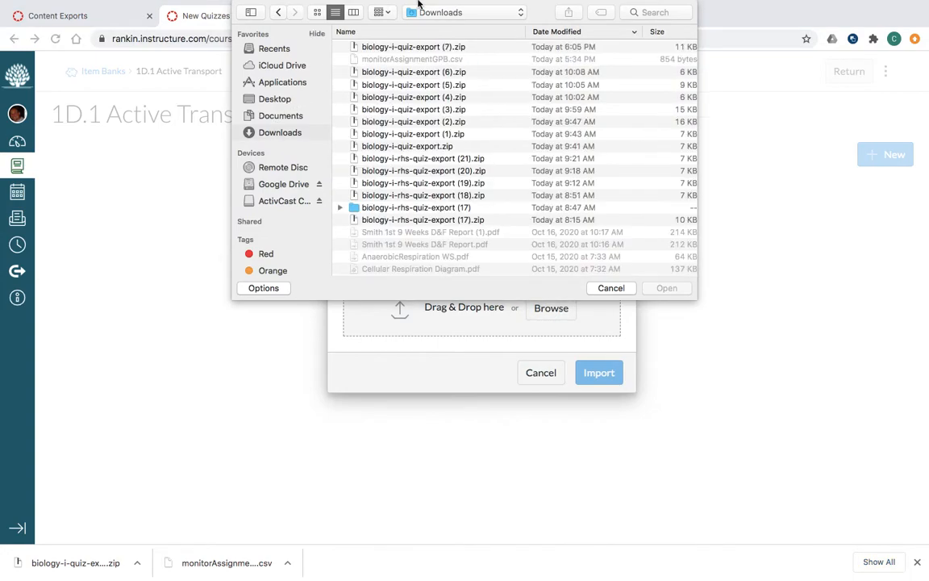
pyautogui.click(459, 49)
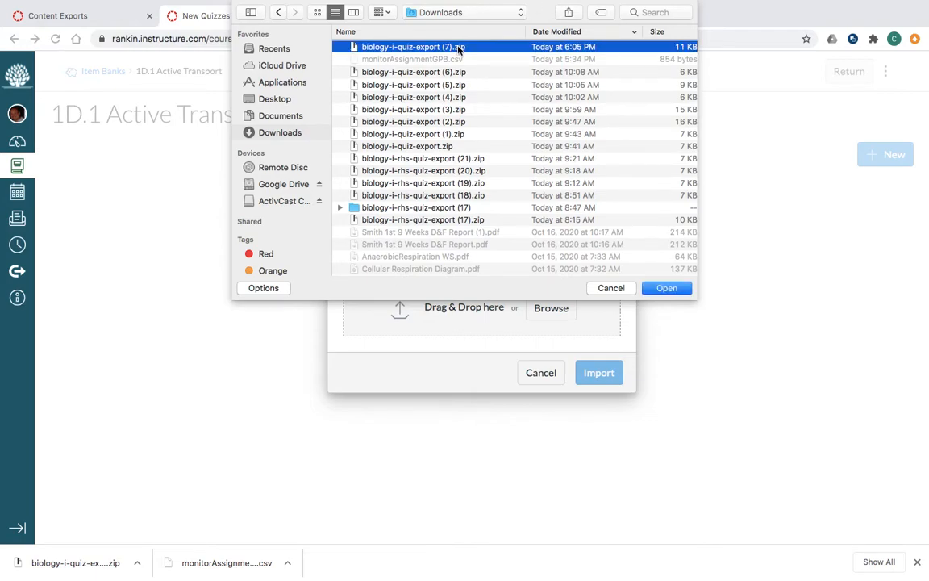
pyautogui.click(668, 289)
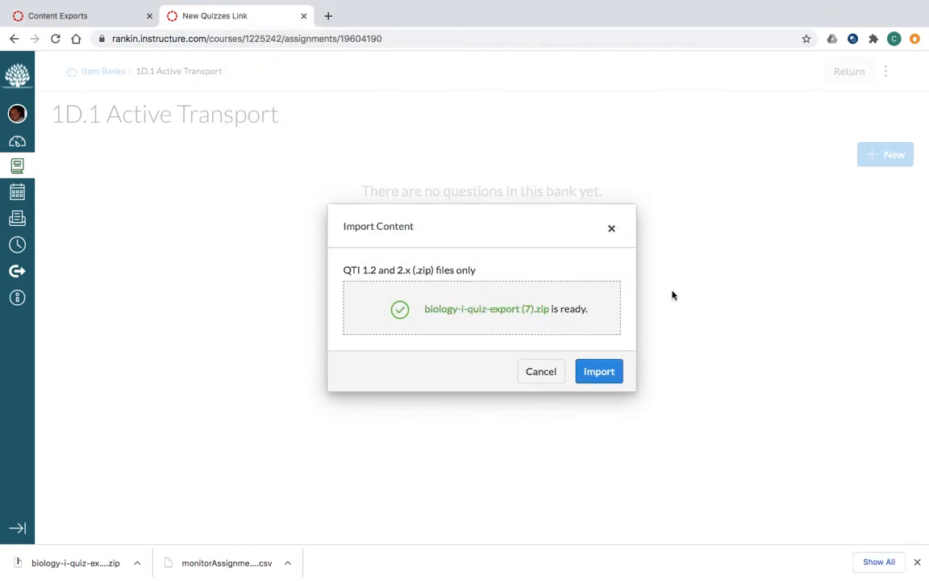
pyautogui.click(594, 376)
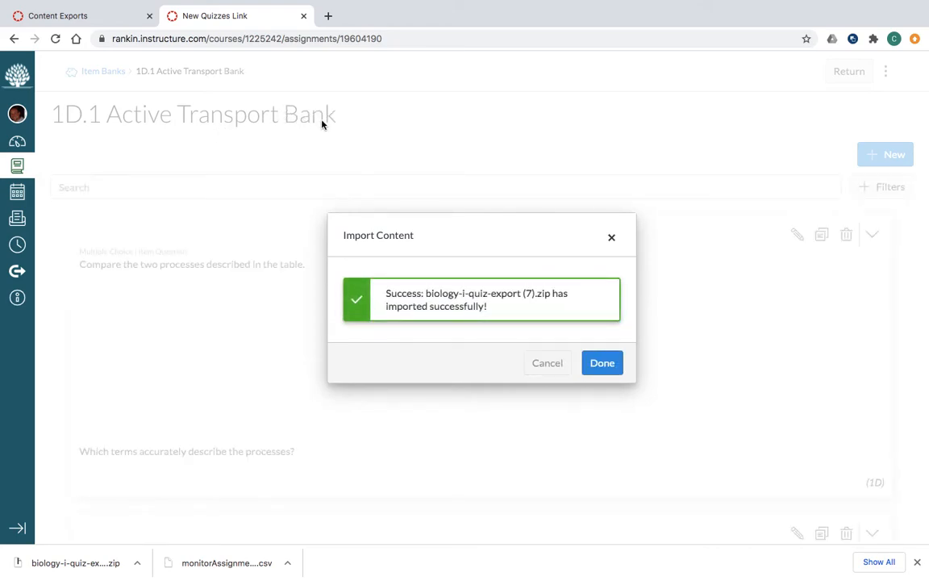
pyautogui.click(600, 364)
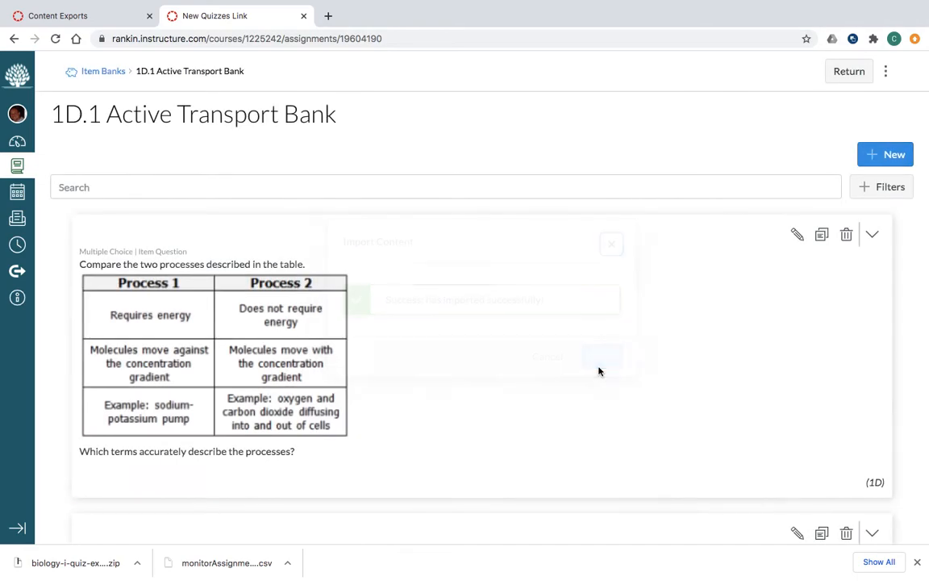
pyautogui.scroll(-10, 602, 404)
pyautogui.scroll(-20, 602, 405)
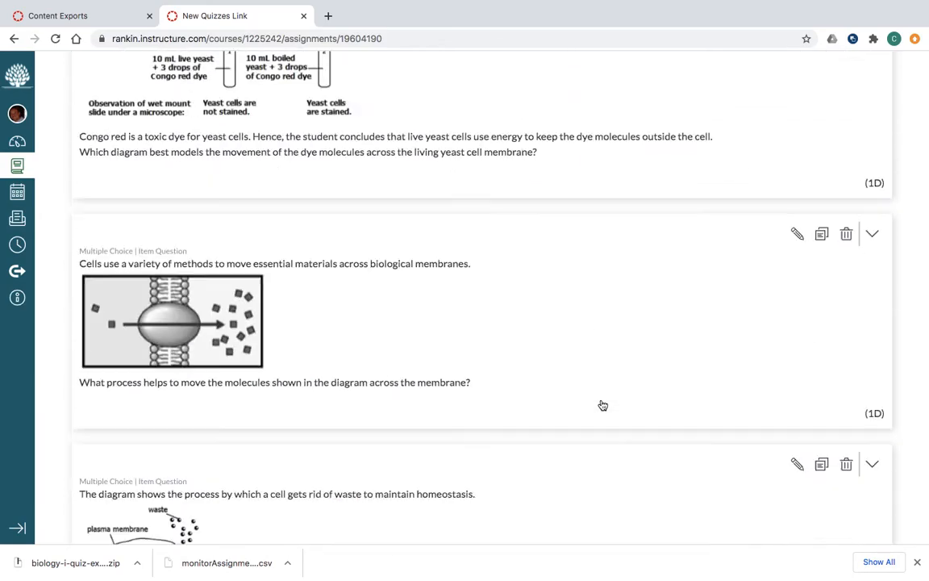
pyautogui.scroll(-15, 603, 405)
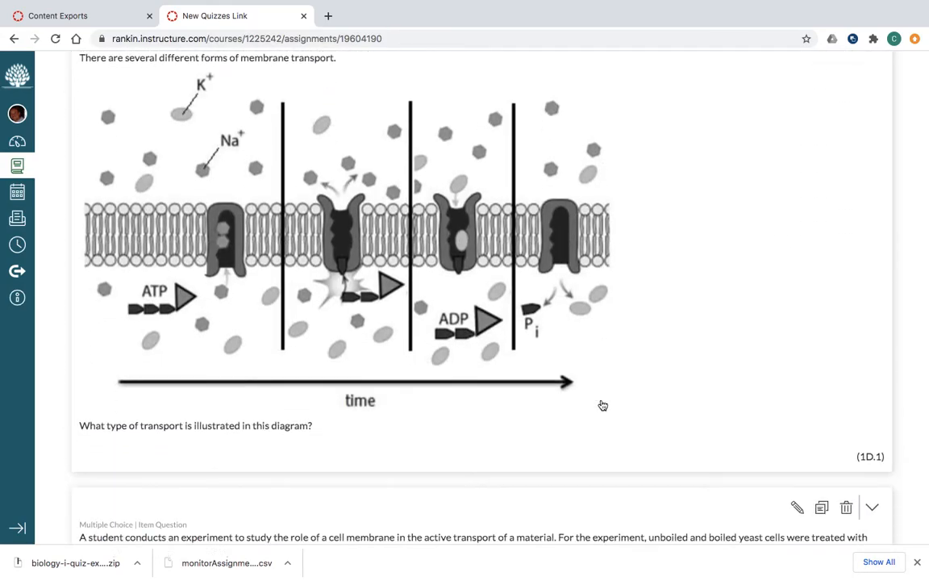
# Step: Open the first imported question in the bank and examine its answers, options, outcome alignment and tags settings
pyautogui.scroll(20, 603, 405)
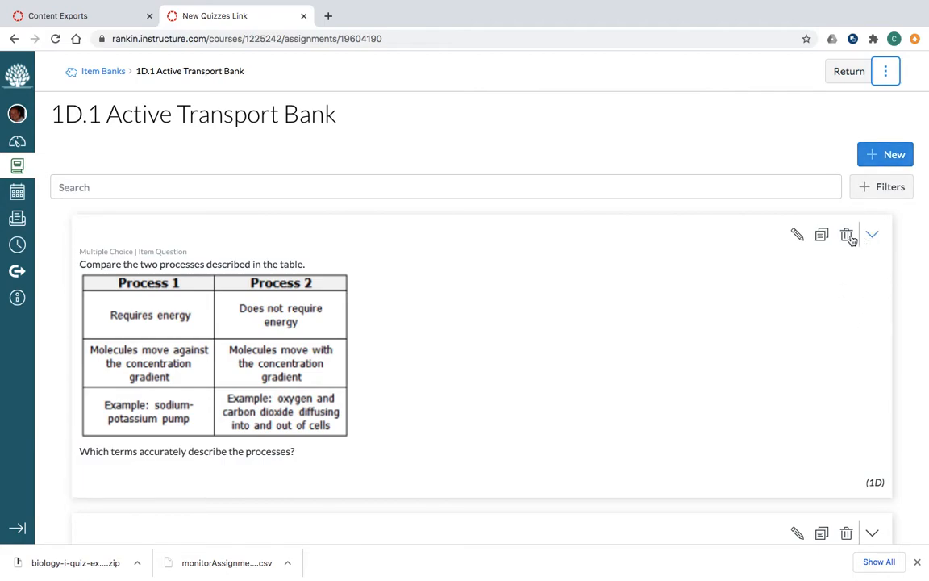
pyautogui.click(797, 236)
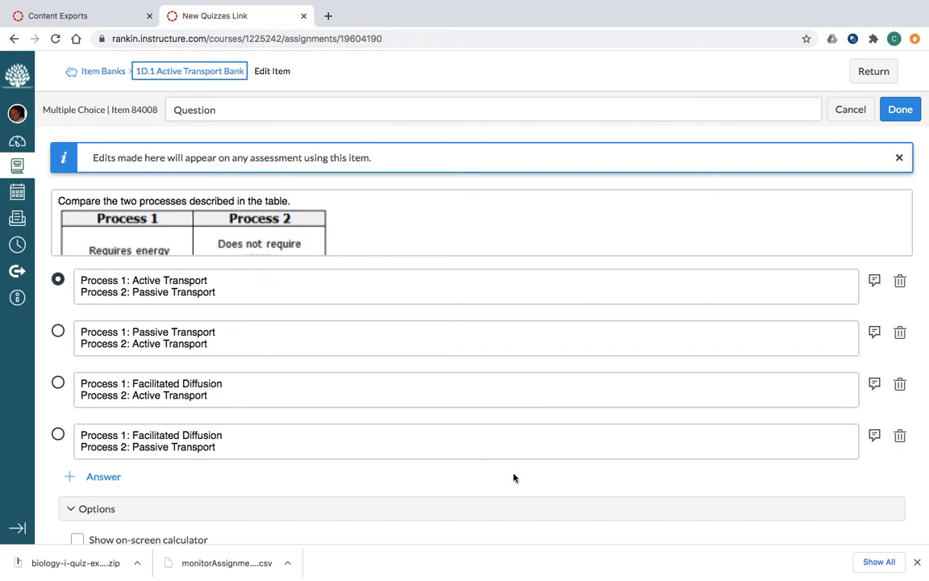
pyautogui.scroll(-5, 321, 457)
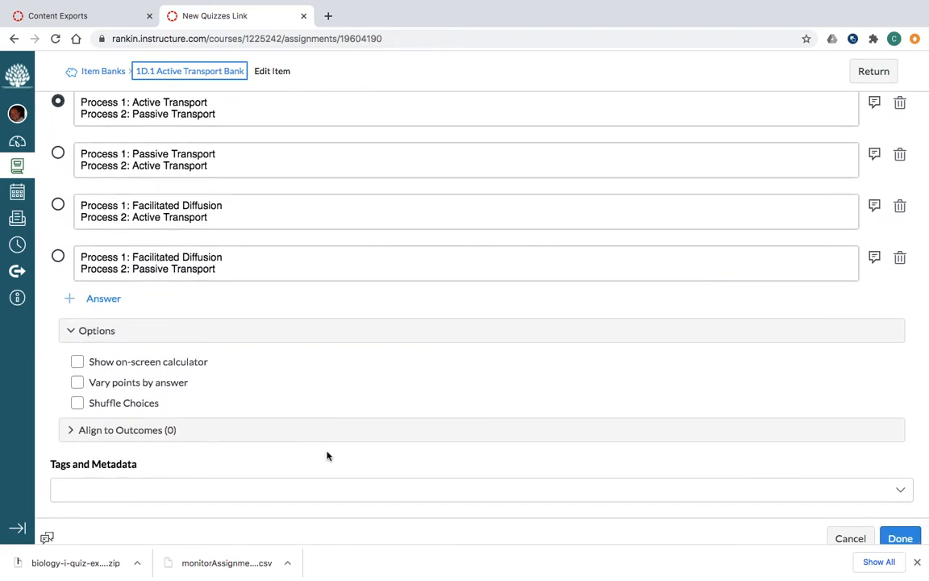
pyautogui.click(902, 528)
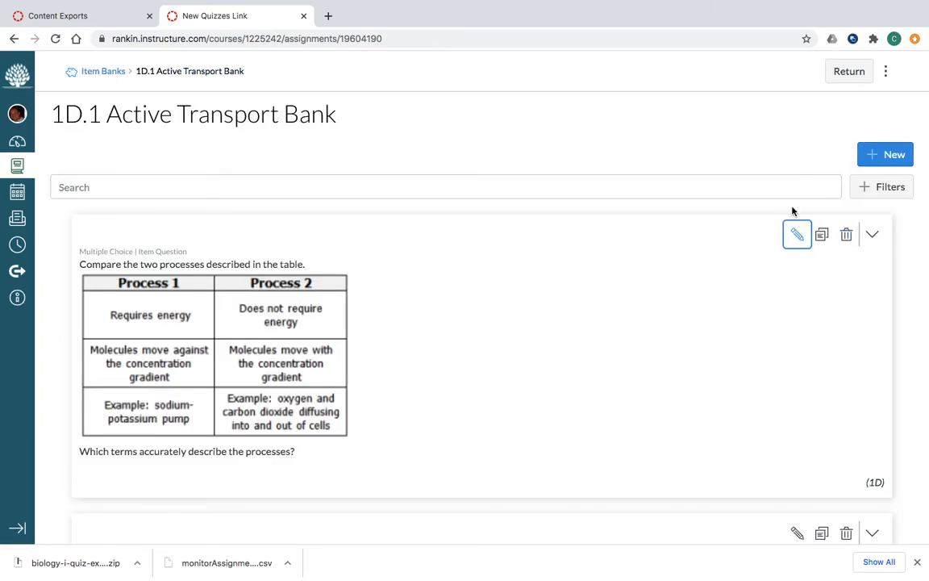
pyautogui.click(796, 242)
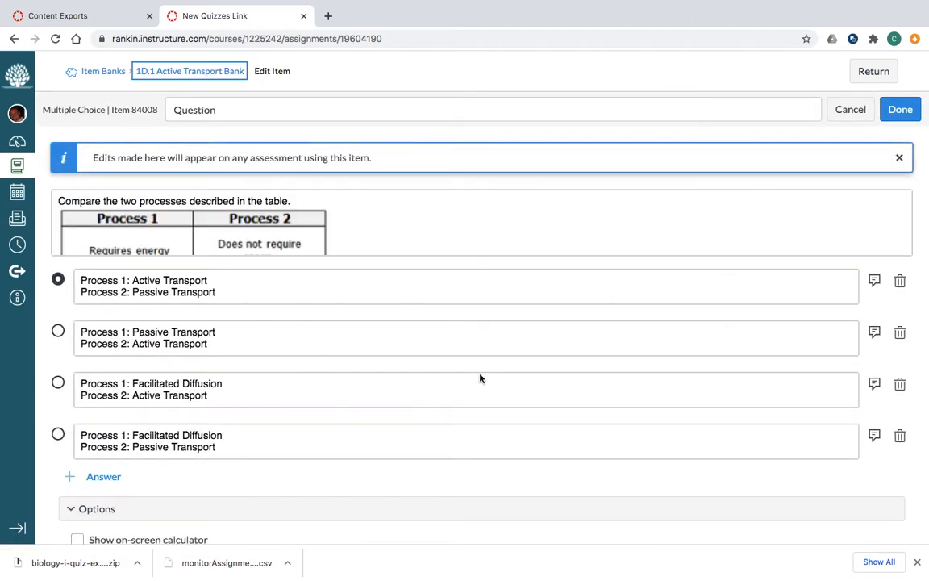
pyautogui.scroll(-3, 487, 430)
pyautogui.scroll(1, 487, 431)
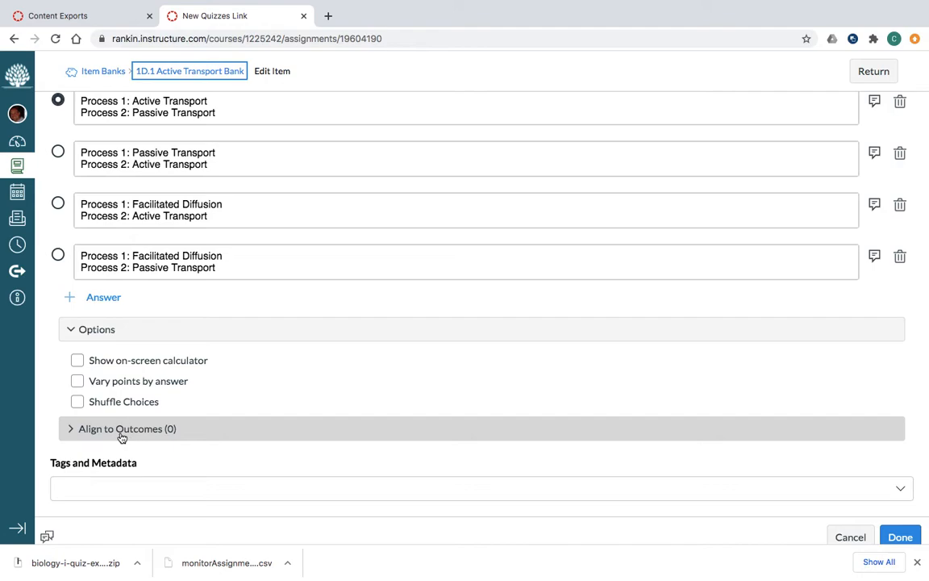
pyautogui.click(898, 537)
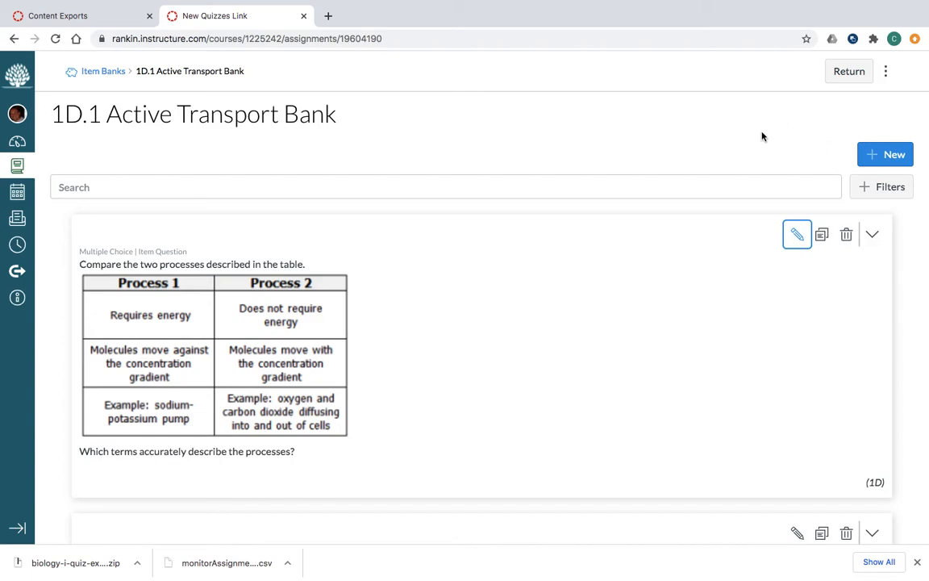
# Step: Leave the 1D.1 Active Transport bank and open the item banks list from the New Quizzes Link quiz
pyautogui.click(887, 76)
pyautogui.click(922, 124)
pyautogui.click(847, 72)
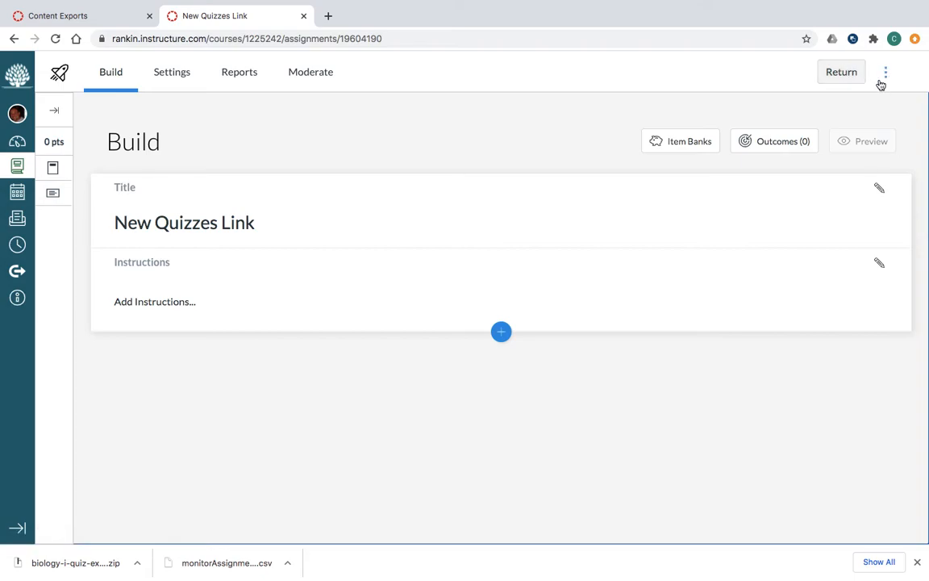
pyautogui.click(881, 81)
pyautogui.click(849, 136)
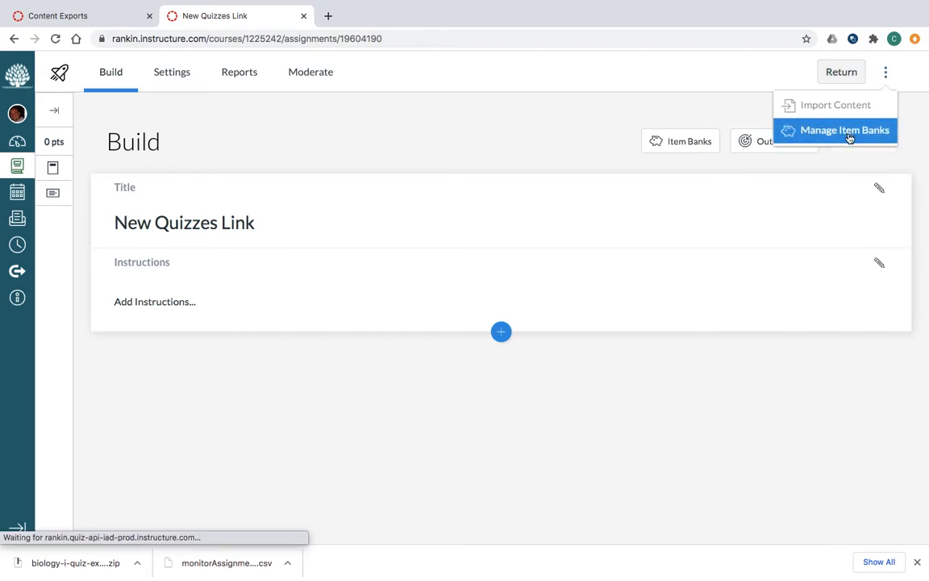
pyautogui.scroll(-5, 456, 275)
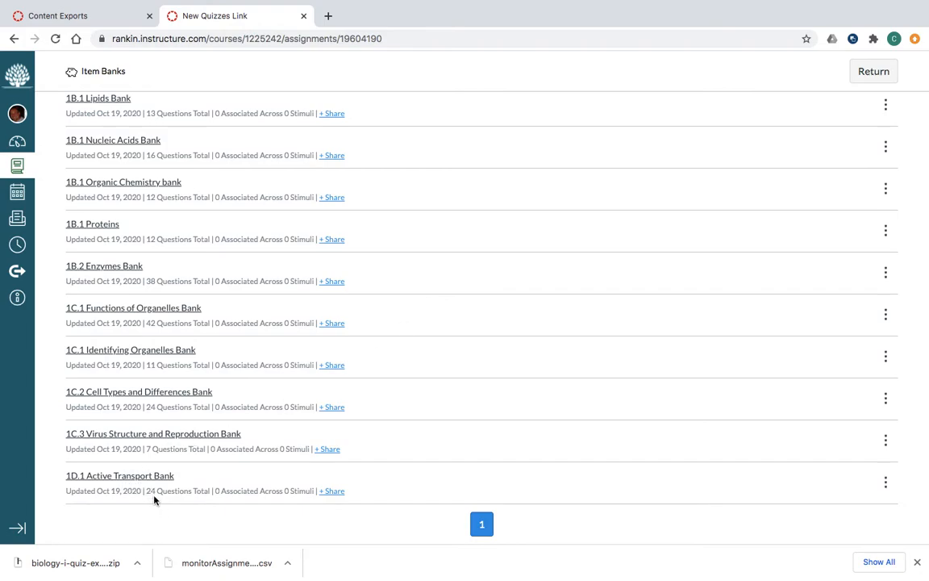
pyautogui.scroll(5, 731, 279)
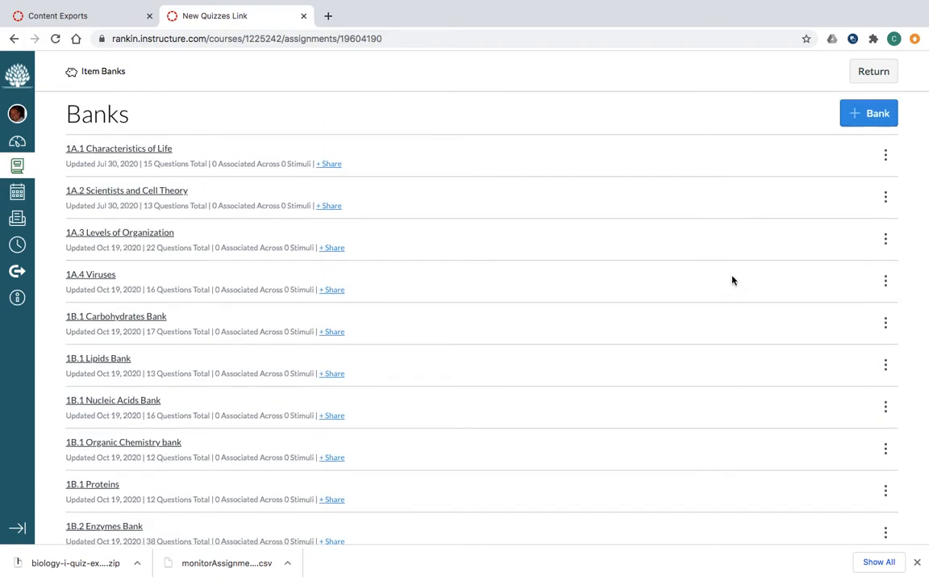
# Step: Create an item bank named "1D.1 Passive Transport Bank" and open it
pyautogui.click(866, 118)
pyautogui.click(391, 320)
pyautogui.write('1D.1 P')
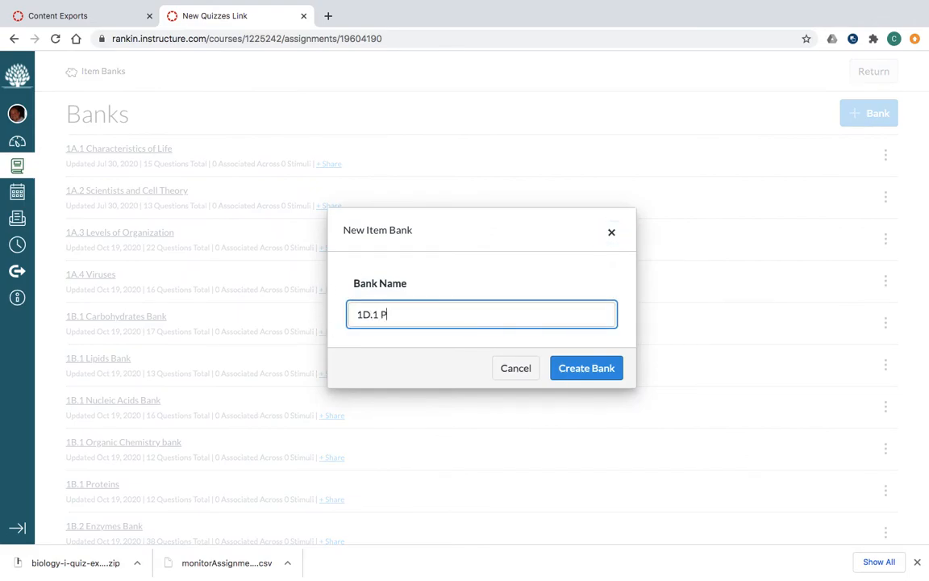
pyautogui.write('aive ss')
pyautogui.click(391, 320)
pyautogui.write('ive')
pyautogui.press('BackSpace')
pyautogui.press('BackSpace')
pyautogui.press('BackSpace')
pyautogui.write('ansport Bank')
pyautogui.click(585, 369)
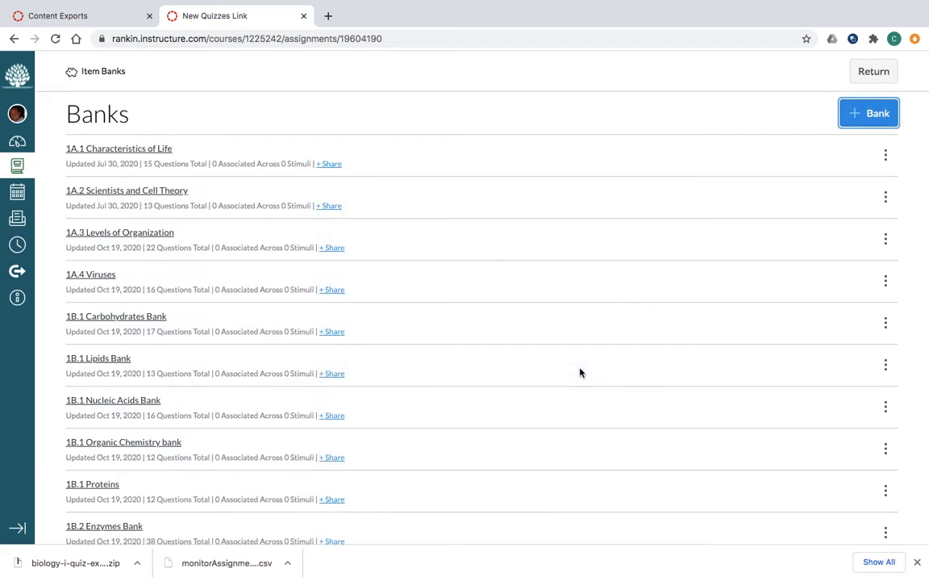
pyautogui.scroll(-5, 444, 379)
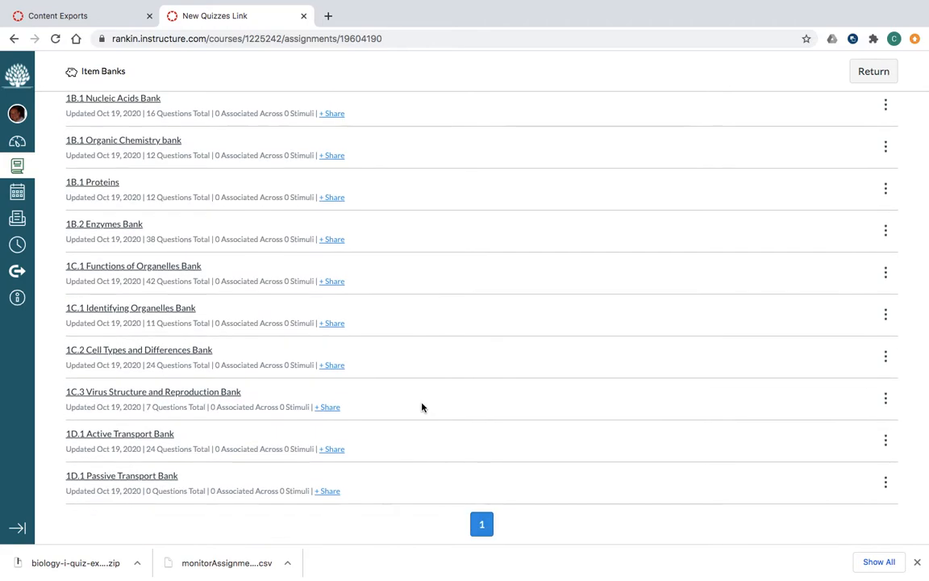
pyautogui.click(114, 484)
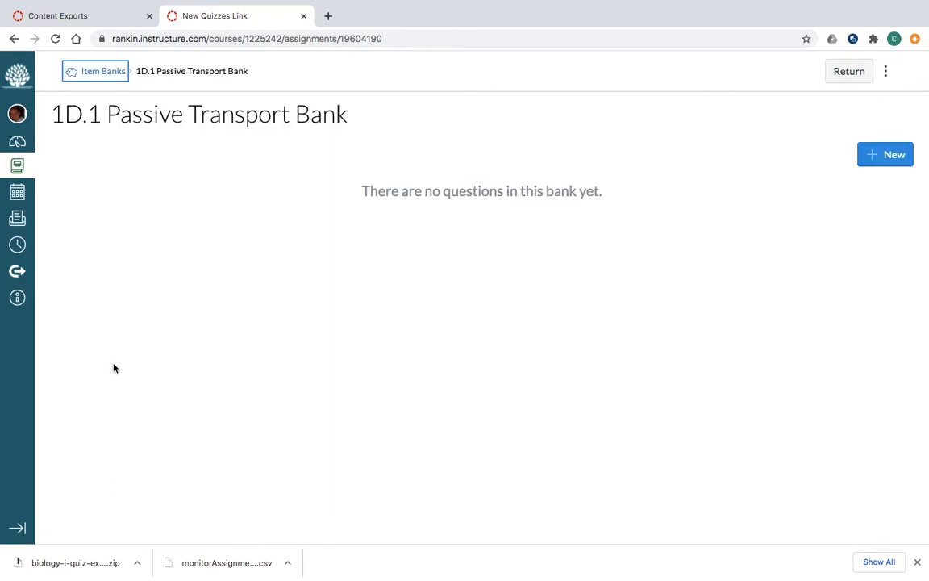
# Step: Return to the Biology I course, create a new classic quiz and name it "1D.1 Passive Transport Bank"
pyautogui.click(52, 46)
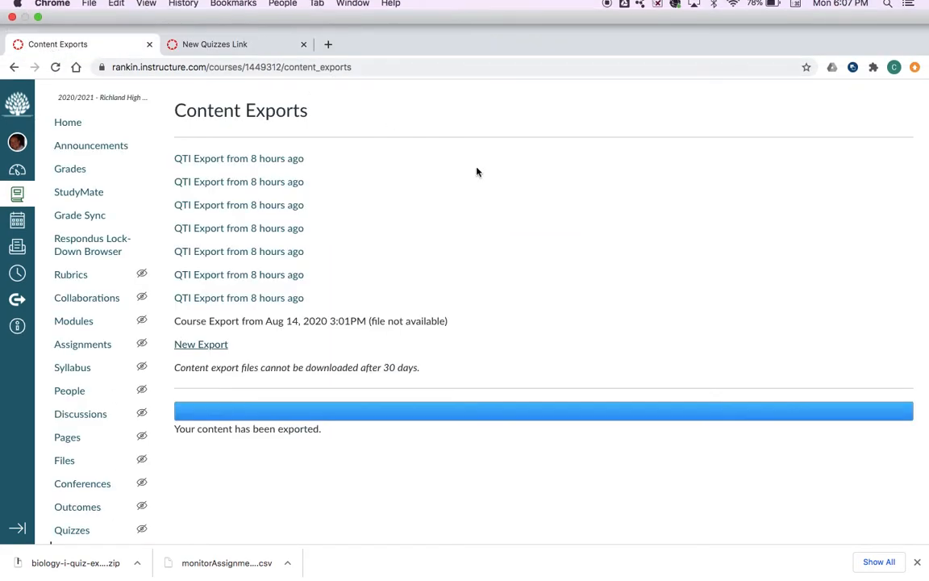
pyautogui.click(73, 502)
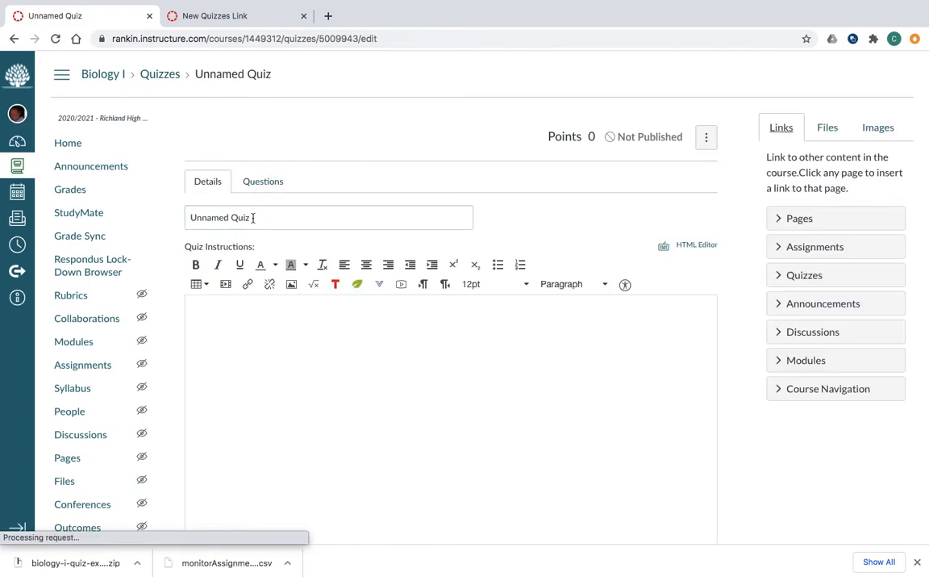
pyautogui.tripleClick(252, 218)
pyautogui.write('1')
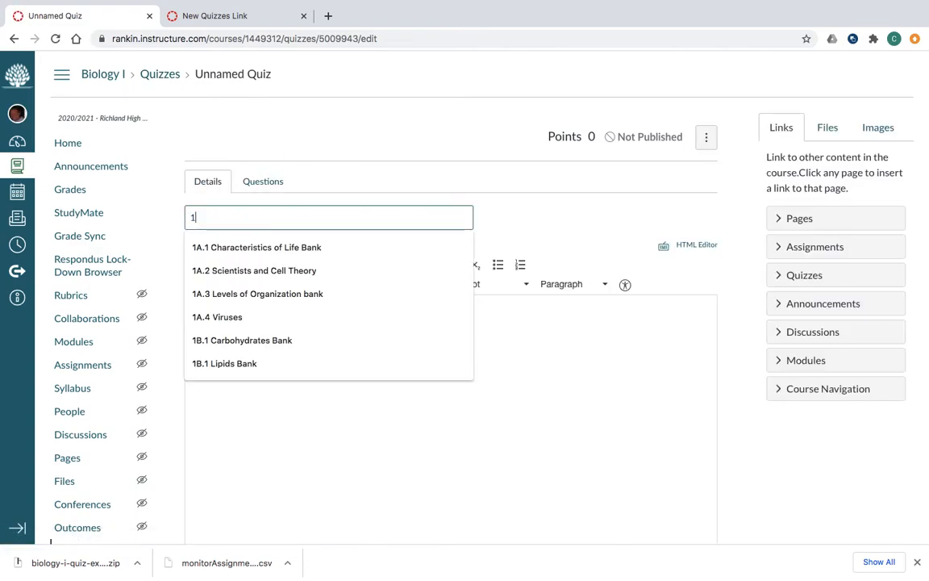
pyautogui.write('D.1 Pass')
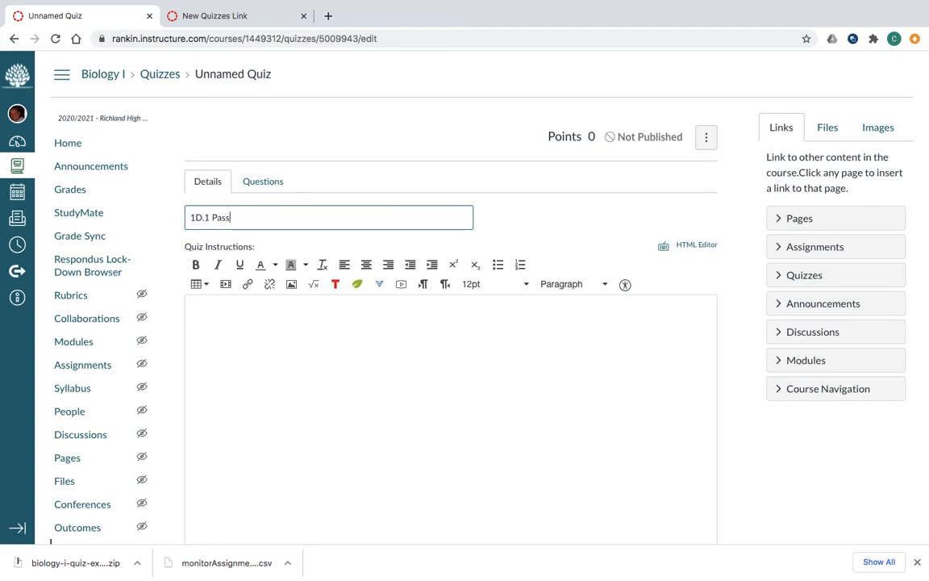
pyautogui.write('ive Transpo')
pyautogui.press('BackSpace')
pyautogui.press('BackSpace')
pyautogui.write('sport Bank')
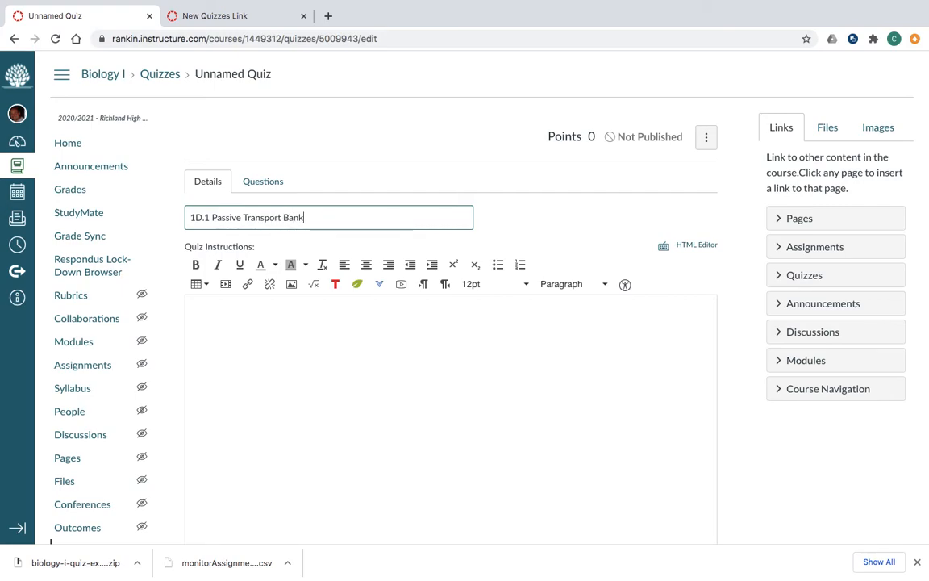
# Step: Find quiz questions for the new quiz in the BioIRHS "1D.1 Passive Transport" question bank
pyautogui.click(257, 183)
pyautogui.click(583, 295)
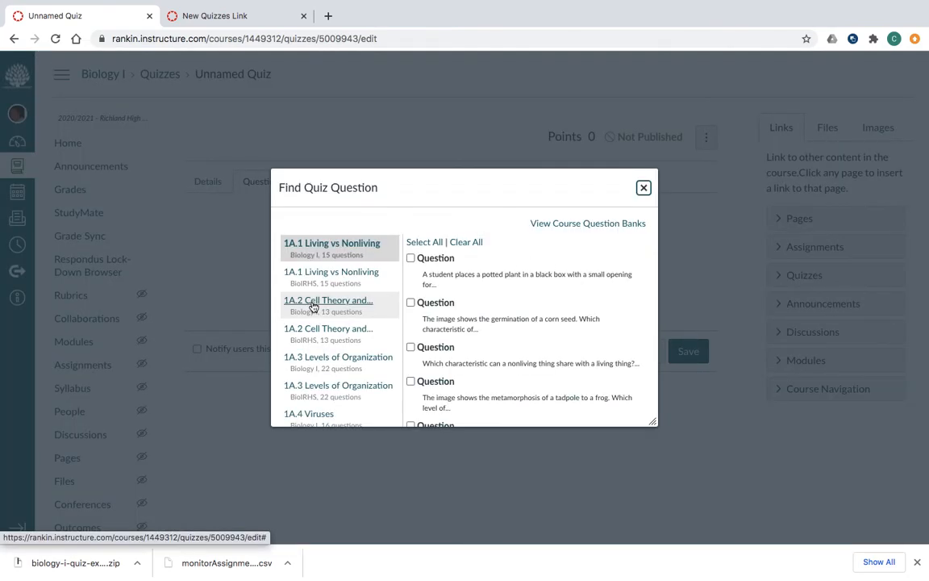
pyautogui.scroll(-5, 322, 327)
pyautogui.scroll(-8, 322, 326)
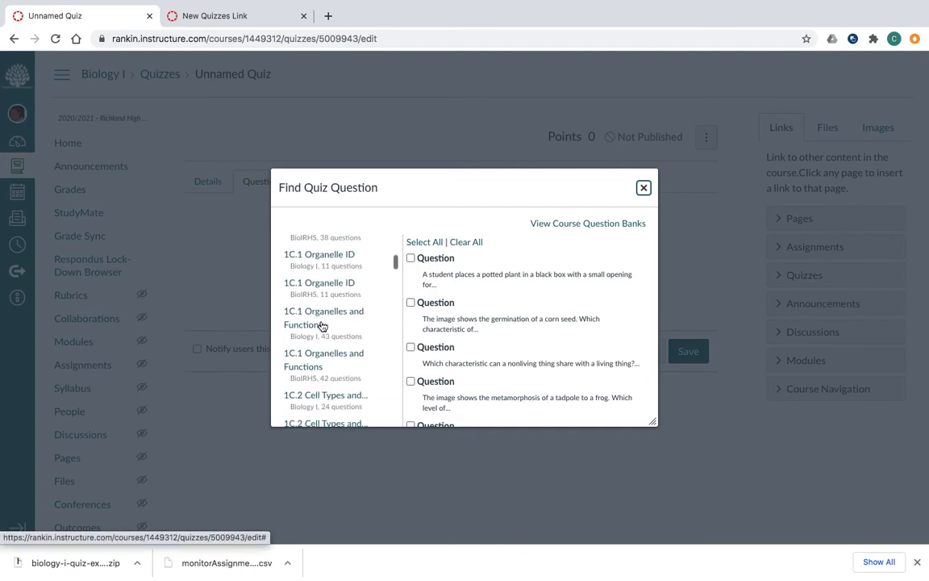
pyautogui.scroll(-3, 322, 327)
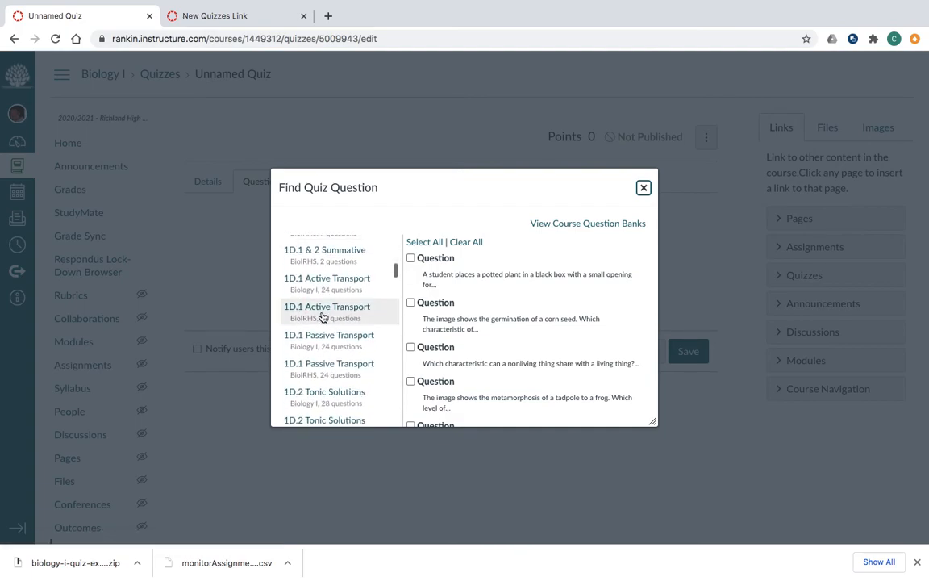
pyautogui.scroll(-1, 334, 331)
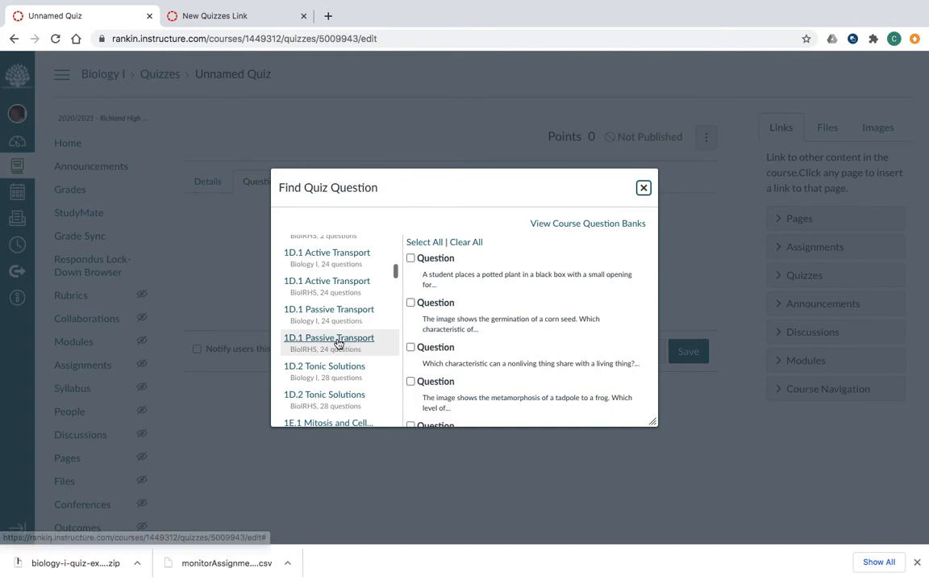
pyautogui.click(338, 339)
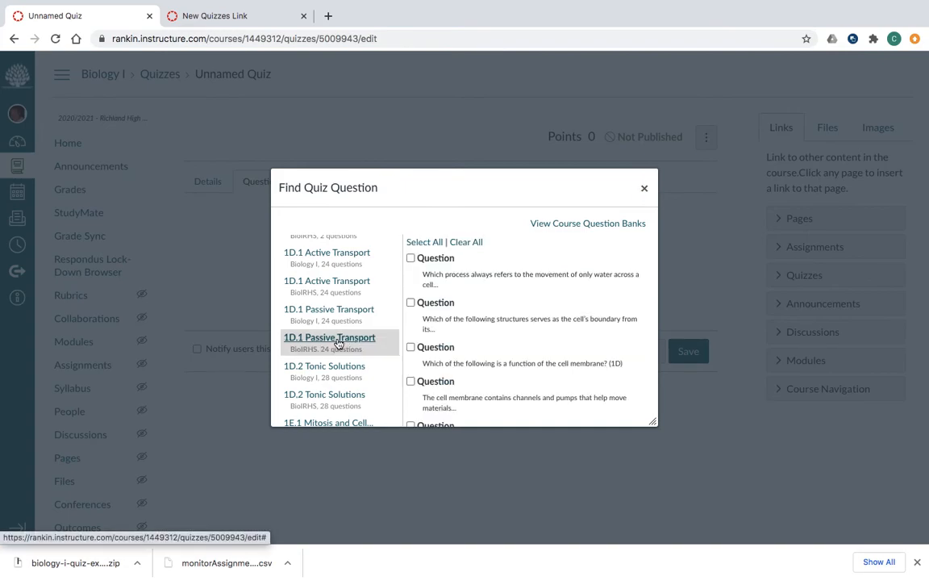
# Step: Add all questions from the selected bank to the quiz without a question group and save the quiz
pyautogui.click(418, 244)
pyautogui.scroll(-10, 489, 351)
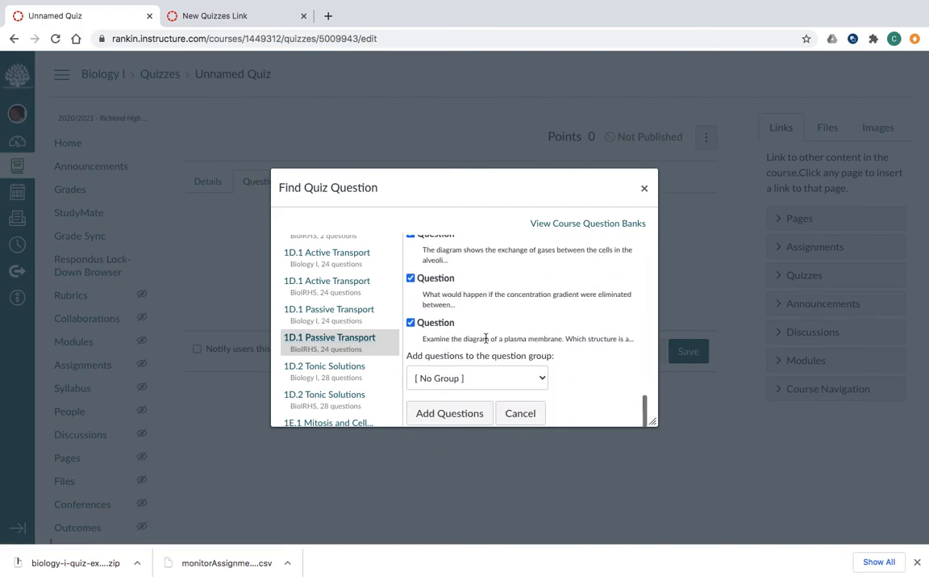
pyautogui.click(431, 417)
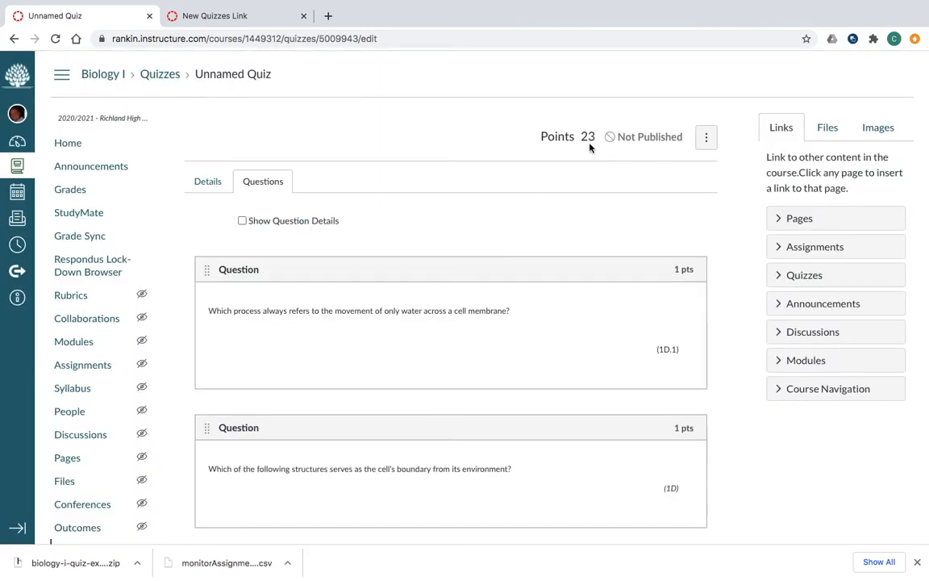
pyautogui.scroll(-10, 743, 355)
pyautogui.scroll(-10, 743, 376)
pyautogui.click(695, 499)
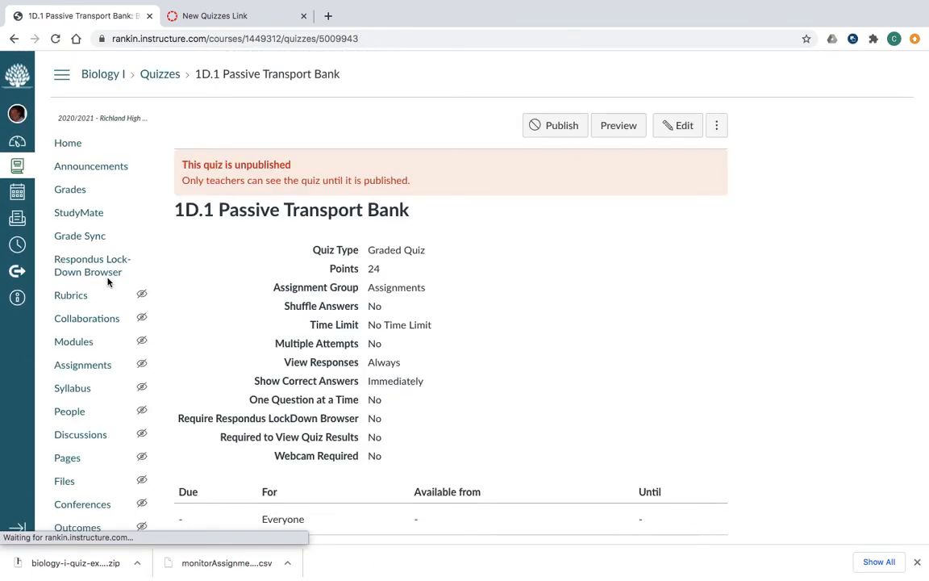
# Step: Go to the Biology I course settings and open the course content export page
pyautogui.scroll(-2, 168, 400)
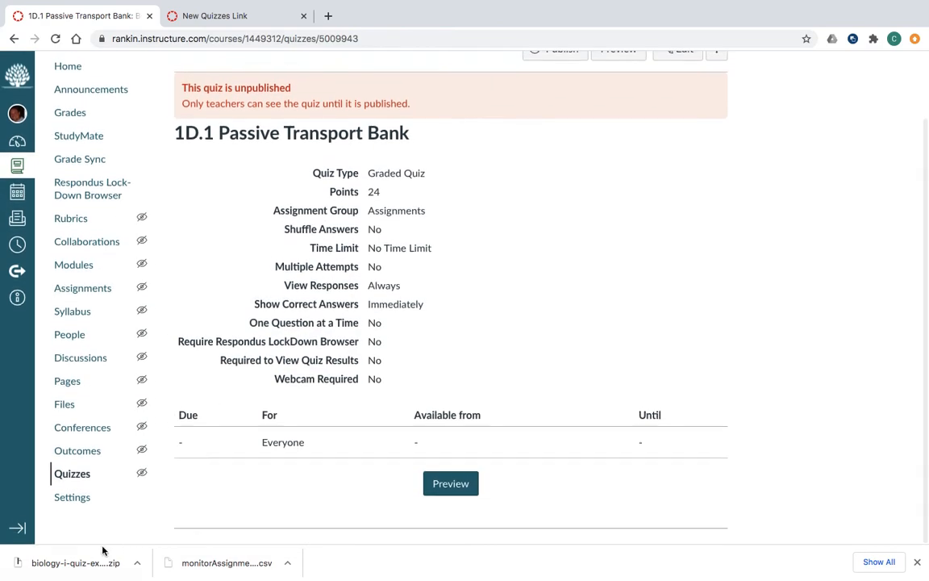
pyautogui.click(73, 498)
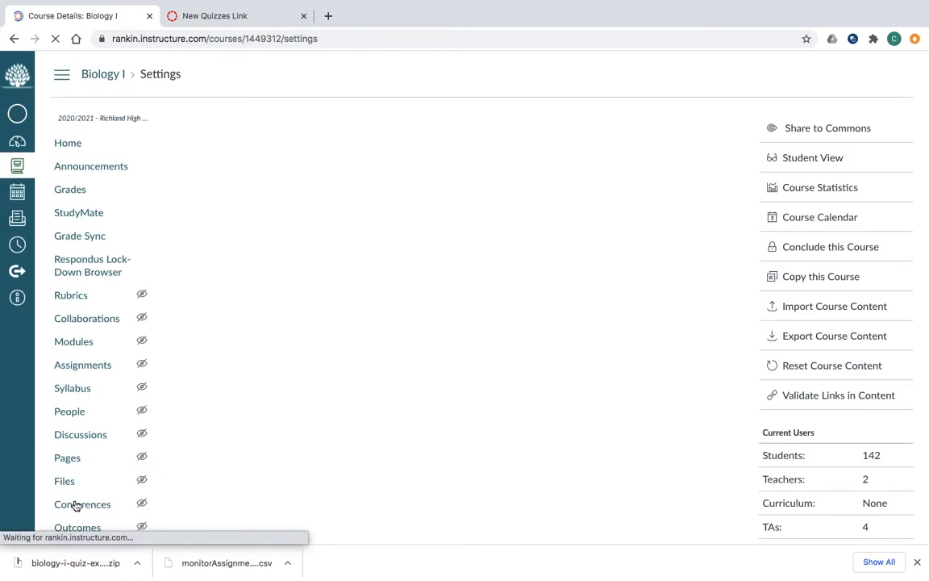
pyautogui.click(814, 342)
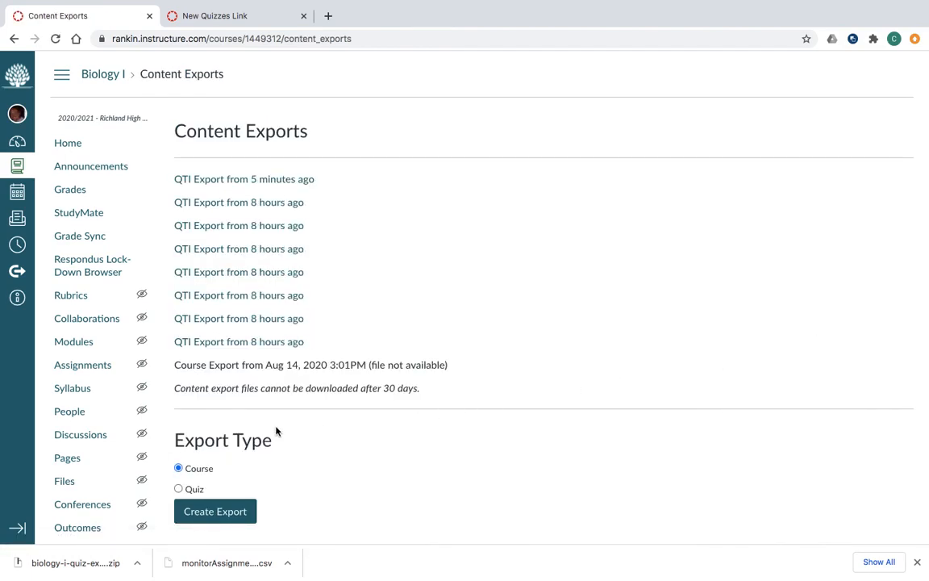
# Step: Create a quiz export containing only the "1D.1 Passive Transport Bank" quiz
pyautogui.click(178, 488)
pyautogui.scroll(-3, 250, 473)
pyautogui.click(178, 370)
pyautogui.scroll(-3, 233, 432)
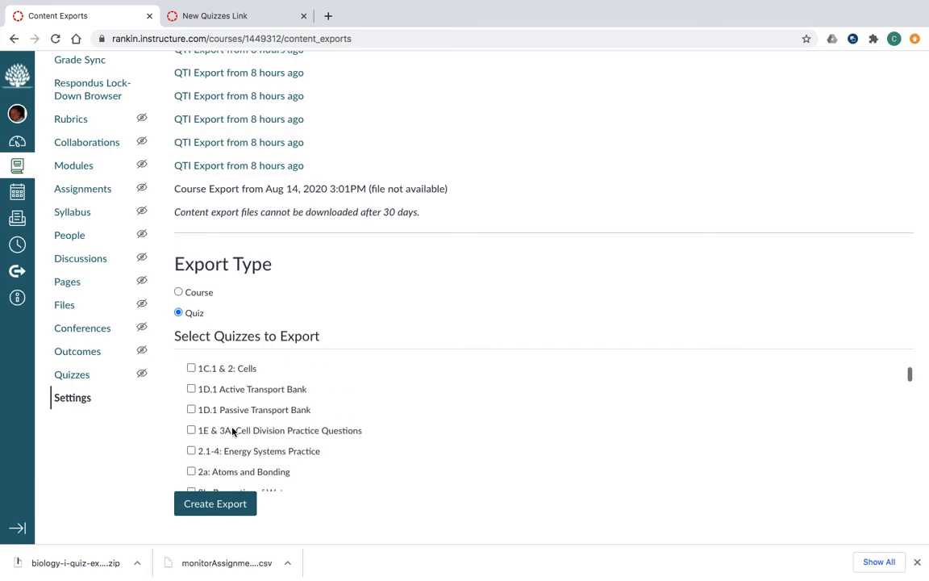
pyautogui.click(192, 410)
pyautogui.click(192, 391)
pyautogui.click(192, 389)
pyautogui.click(215, 504)
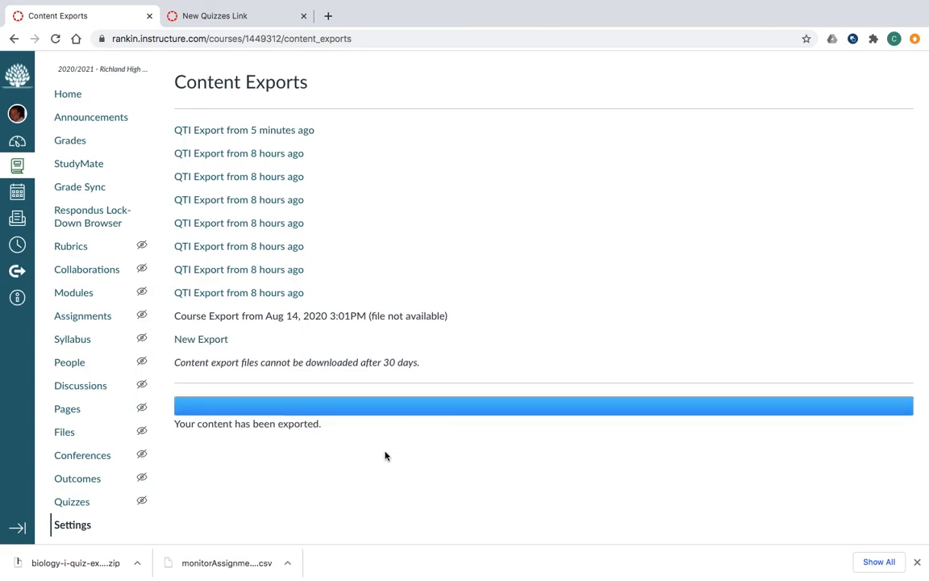
# Step: Download the new quiz export and return to the 1D.1 Passive Transport Bank item bank in New Quizzes
pyautogui.click(193, 341)
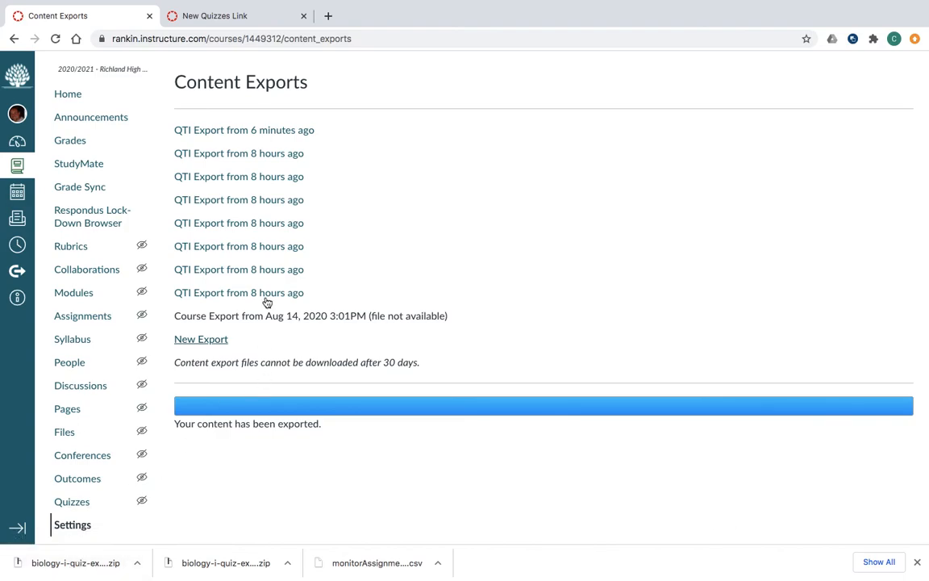
pyautogui.click(229, 20)
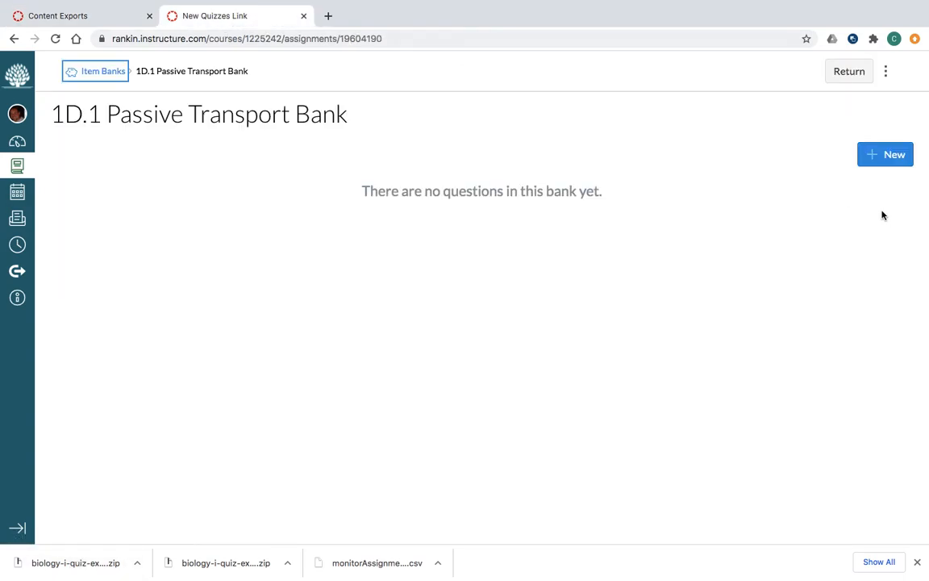
# Step: Import the QTI file "biology-i-quiz-export (8).zip" from Downloads into the 1D.1 Passive Transport Bank item bank and finish the import
pyautogui.click(886, 74)
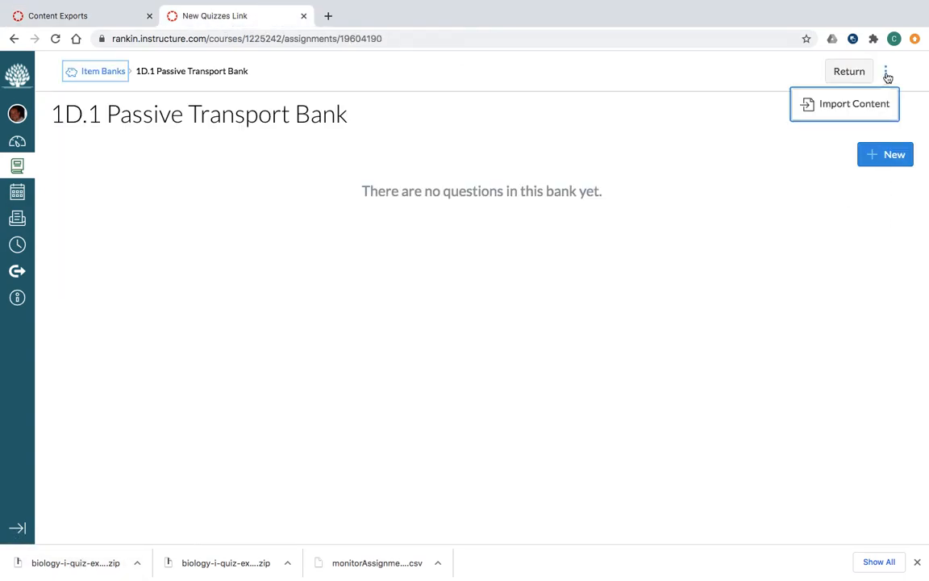
pyautogui.click(841, 108)
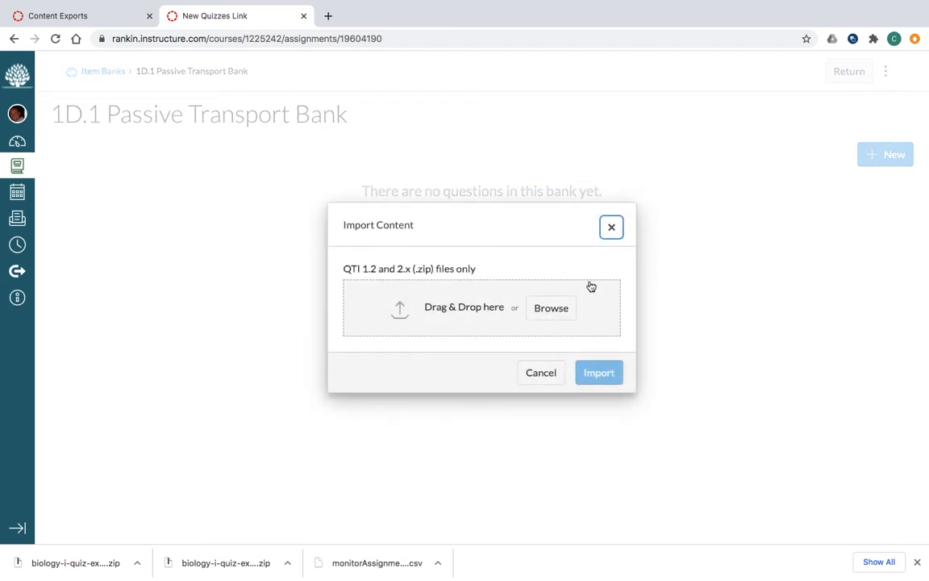
pyautogui.click(561, 303)
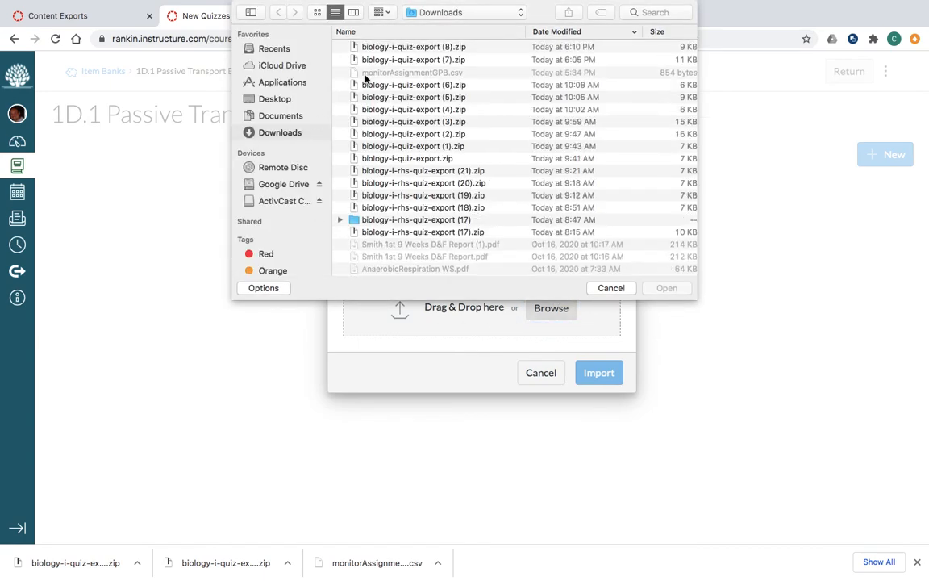
pyautogui.click(428, 48)
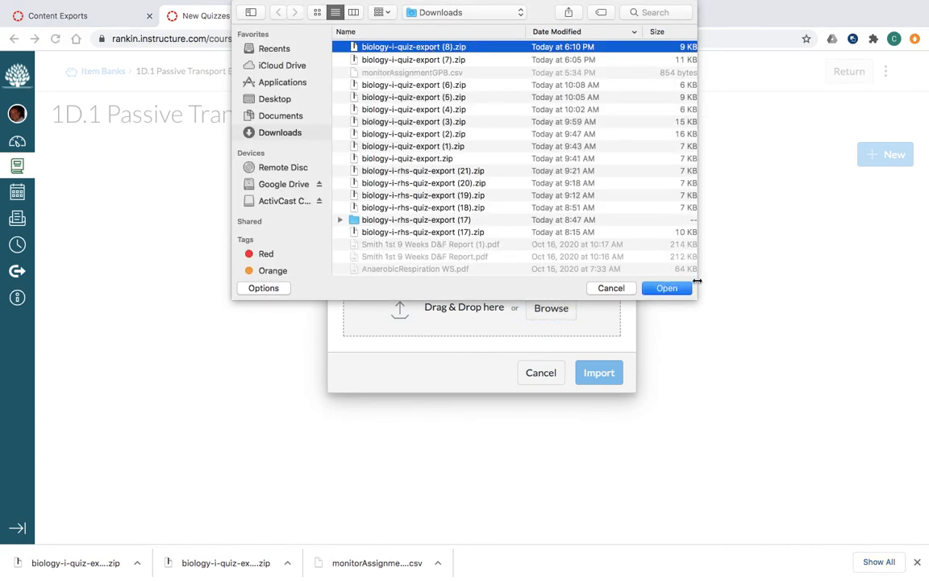
pyautogui.click(670, 288)
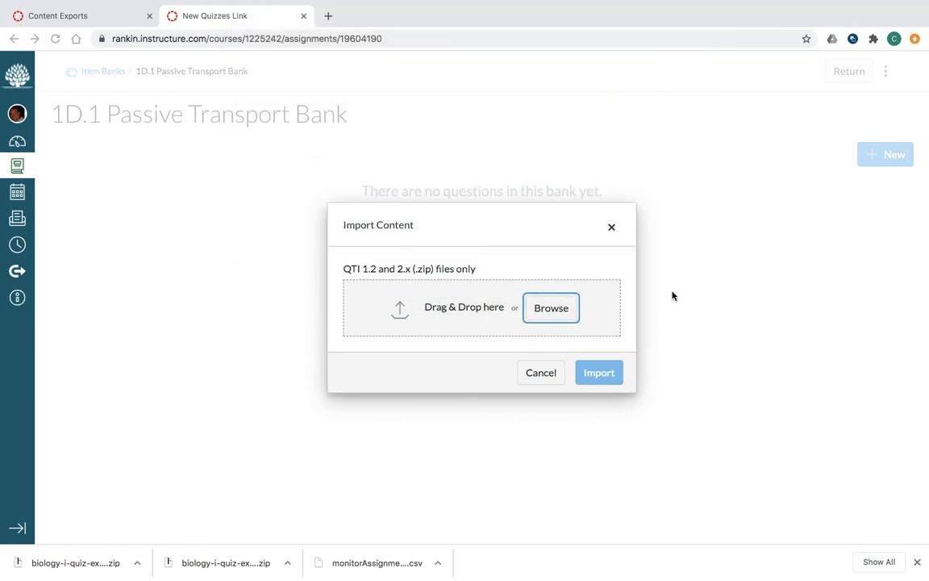
pyautogui.click(597, 372)
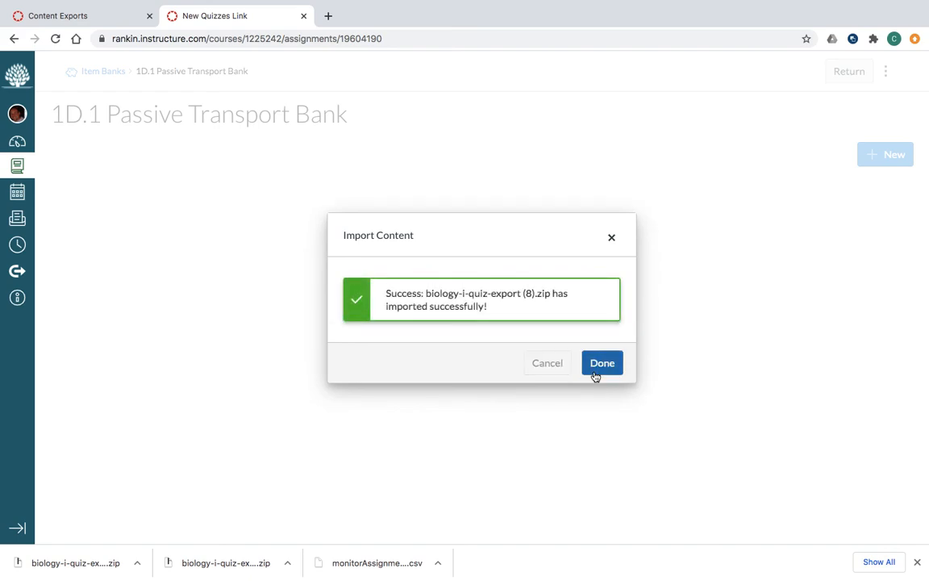
pyautogui.click(597, 376)
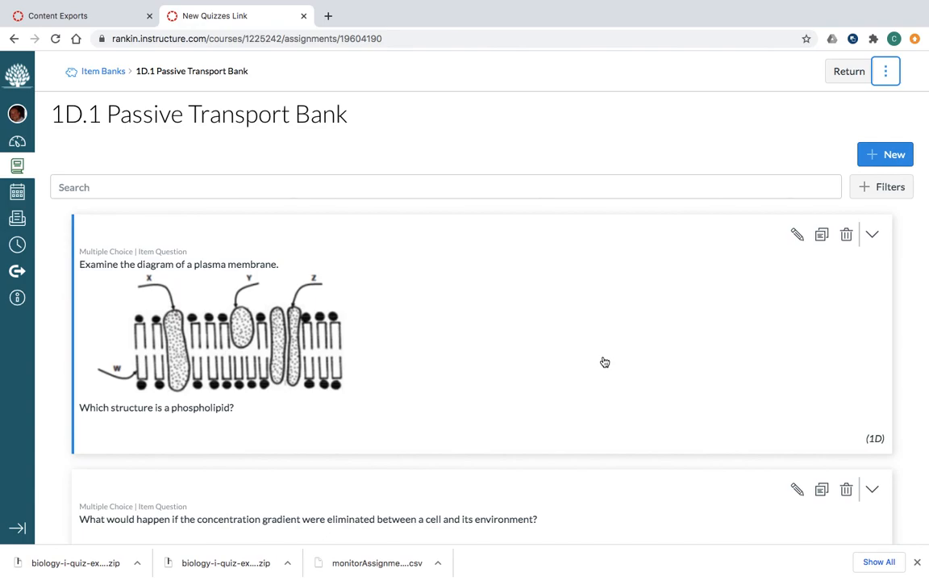
pyautogui.scroll(-5, 605, 363)
pyautogui.scroll(5, 605, 363)
pyautogui.hotkey('ctrl', 'Left')
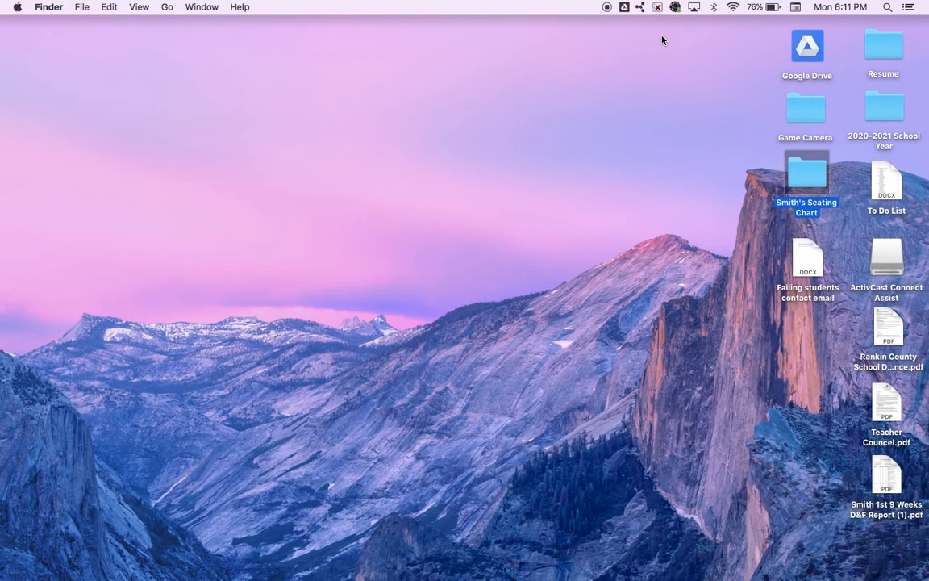